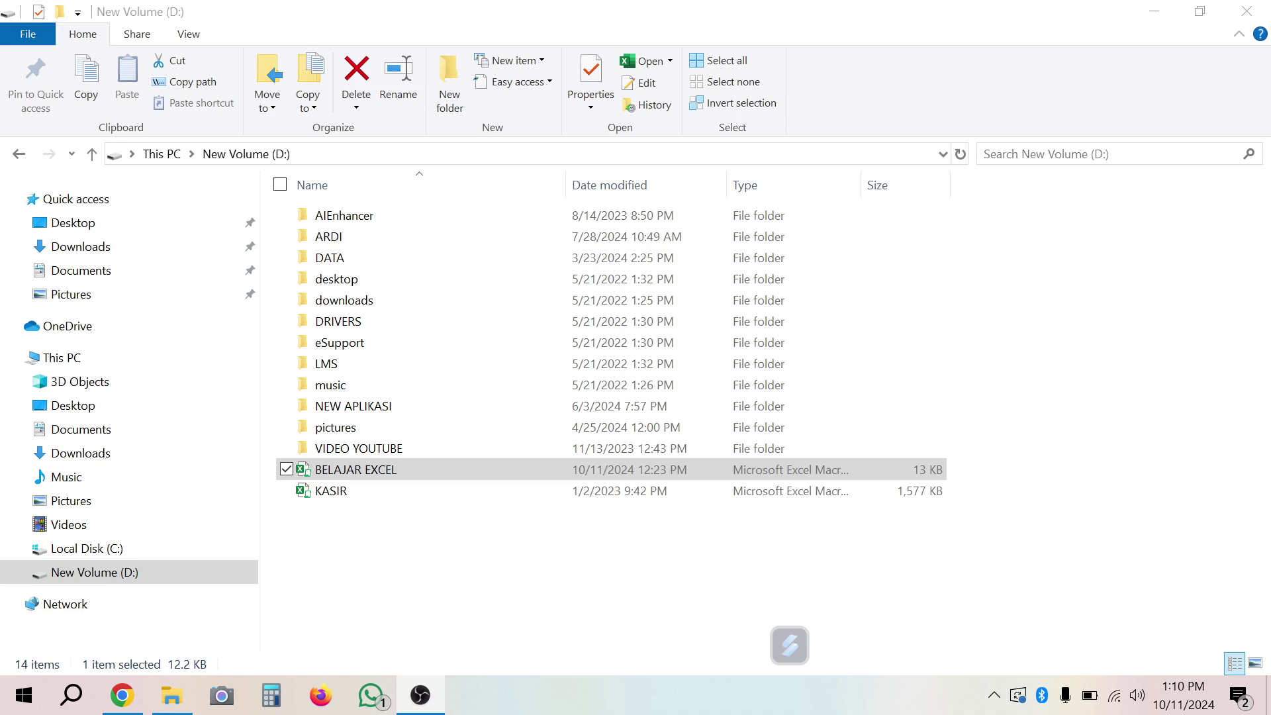
- Open the BELAJAR EXCEL macro workbook from drive D: in Excel
{"action": "double_click", "coordinate": [405, 474]}
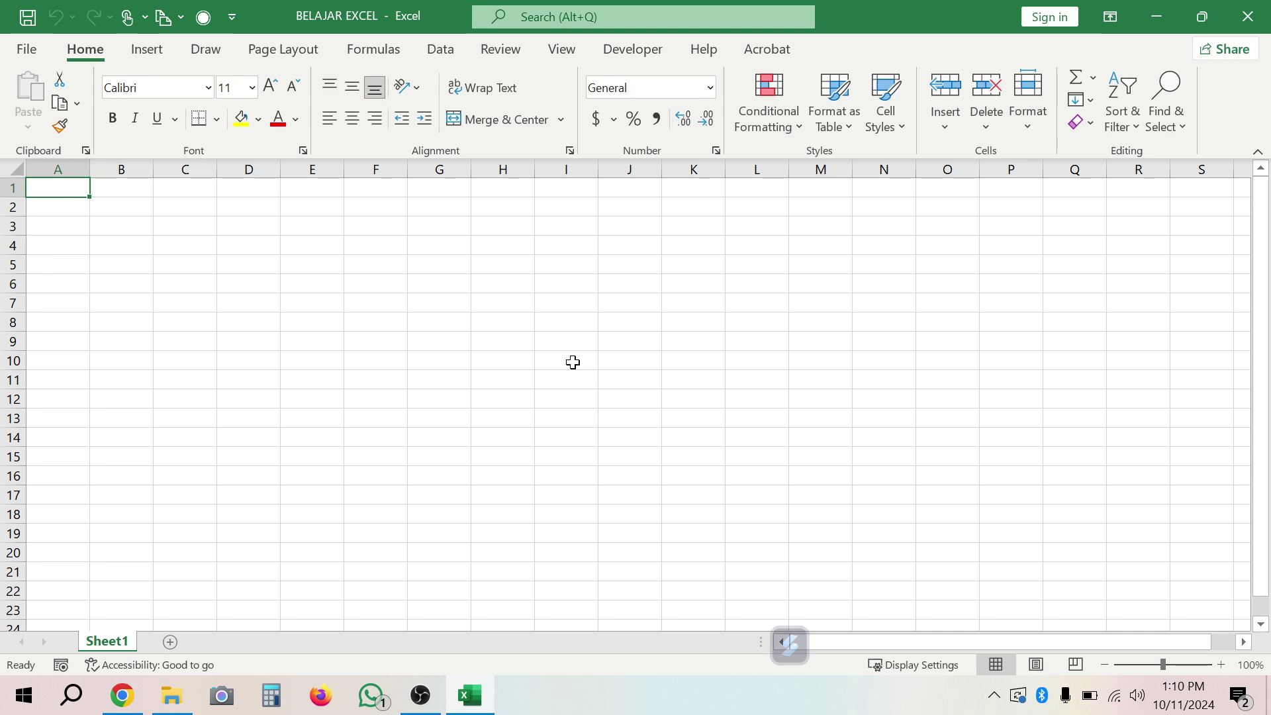
- Open the Visual Basic editor with Alt+F11 and return to it, showing the blank SUPPLIER UserForm
{"action": "key", "text": "alt+F11"}
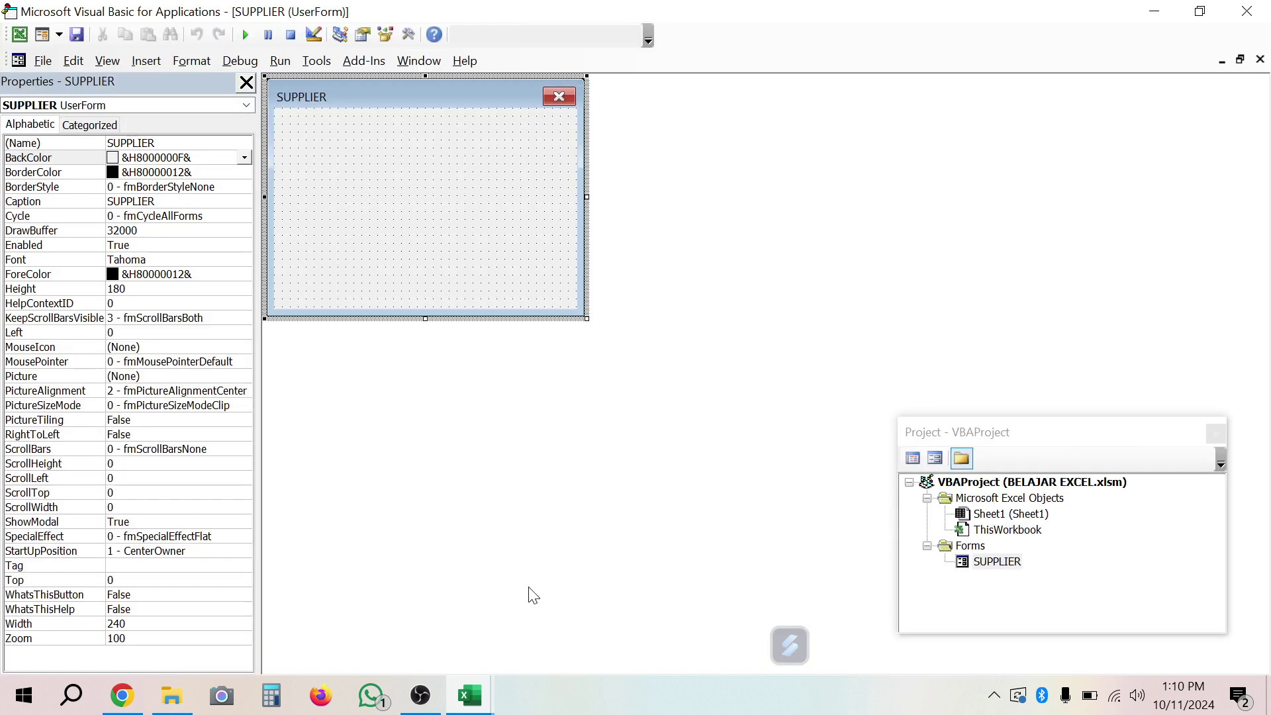
{"action": "mouse_move", "coordinate": [469, 696]}
{"action": "left_click", "coordinate": [426, 630]}
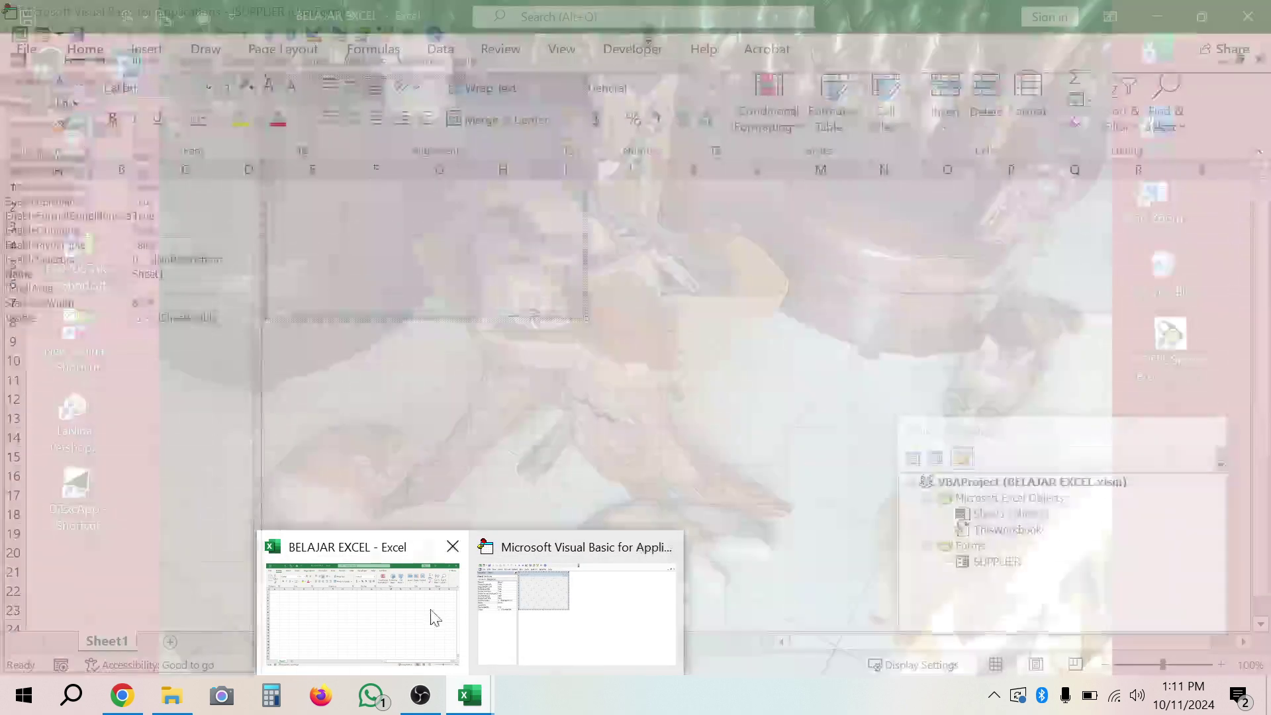
{"action": "left_click", "coordinate": [429, 616]}
{"action": "mouse_move", "coordinate": [576, 606]}
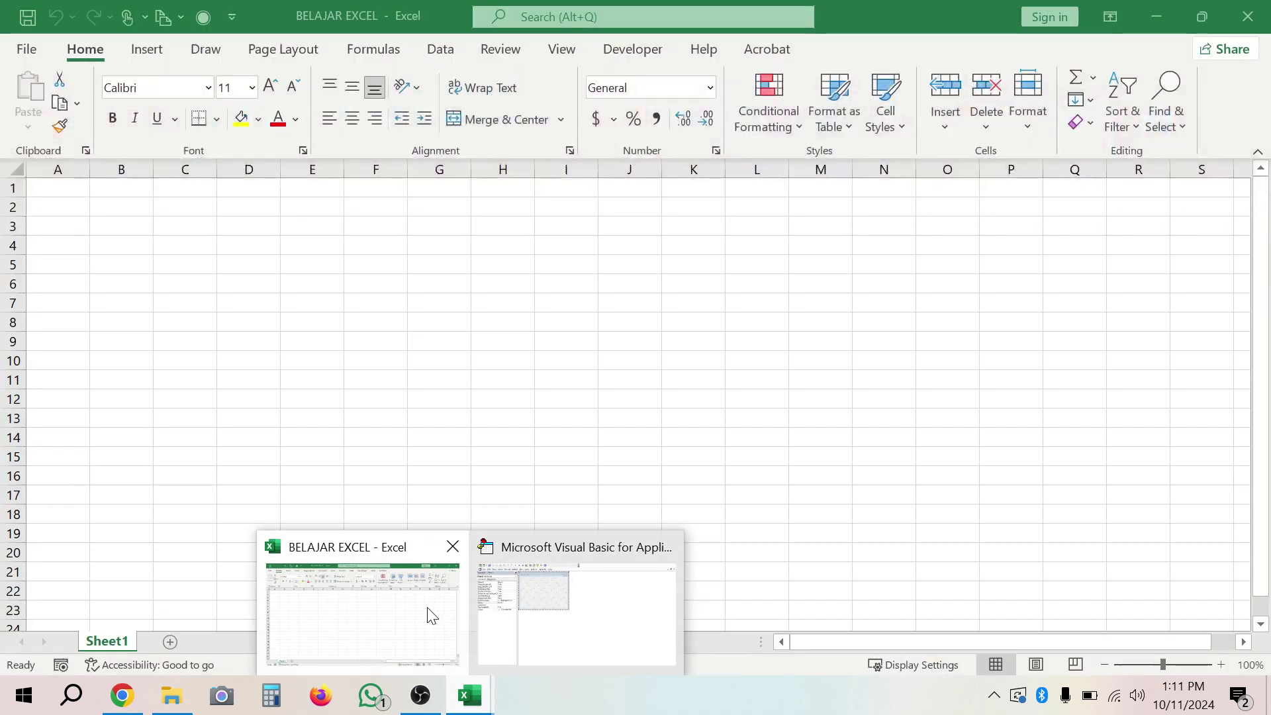
{"action": "left_click", "coordinate": [523, 641]}
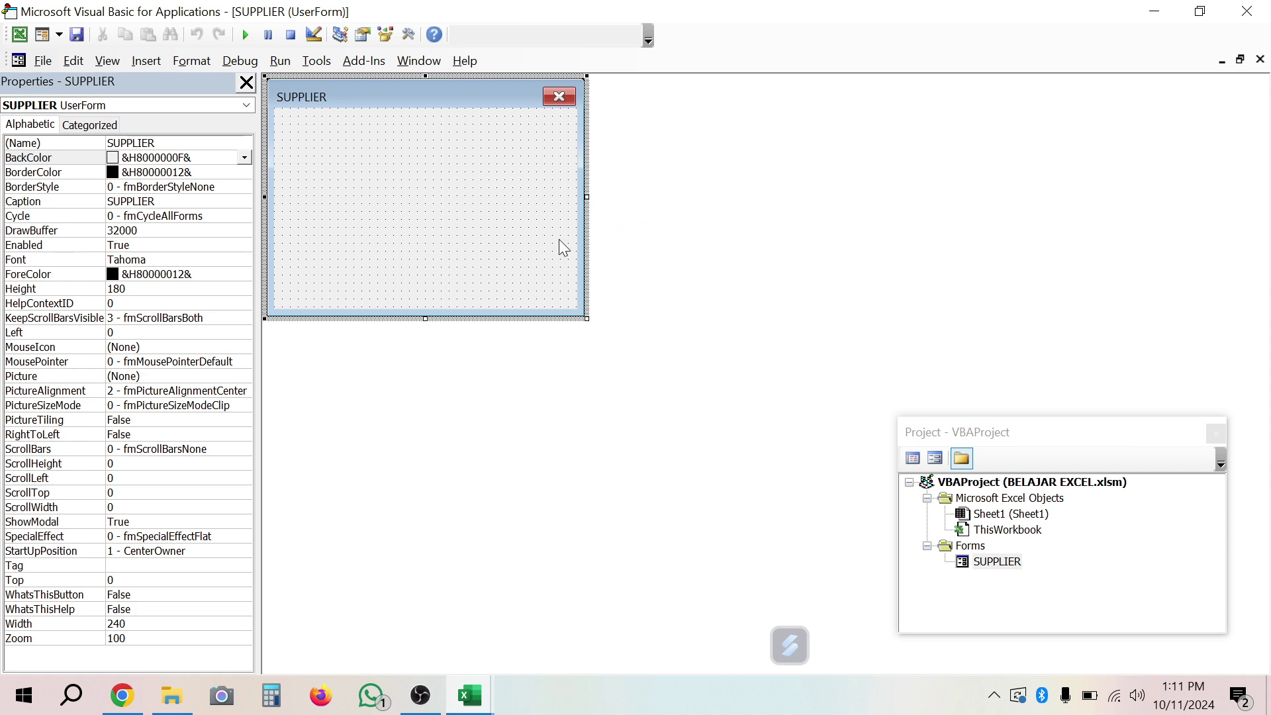
- Enlarge the SUPPLIER form to 492.5 by 338.5 and display the Toolbox
{"action": "left_click_drag", "start_coordinate": [587, 196], "coordinate": [923, 197]}
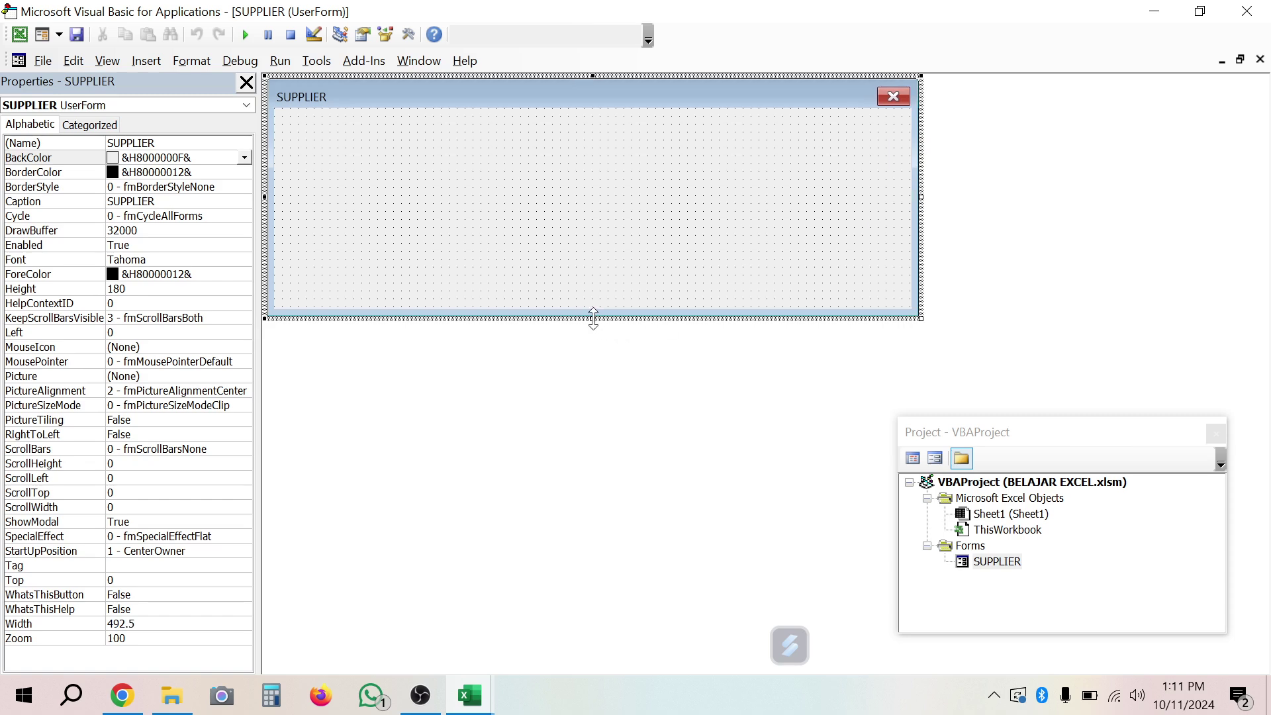
{"action": "left_click_drag", "start_coordinate": [594, 318], "coordinate": [596, 529]}
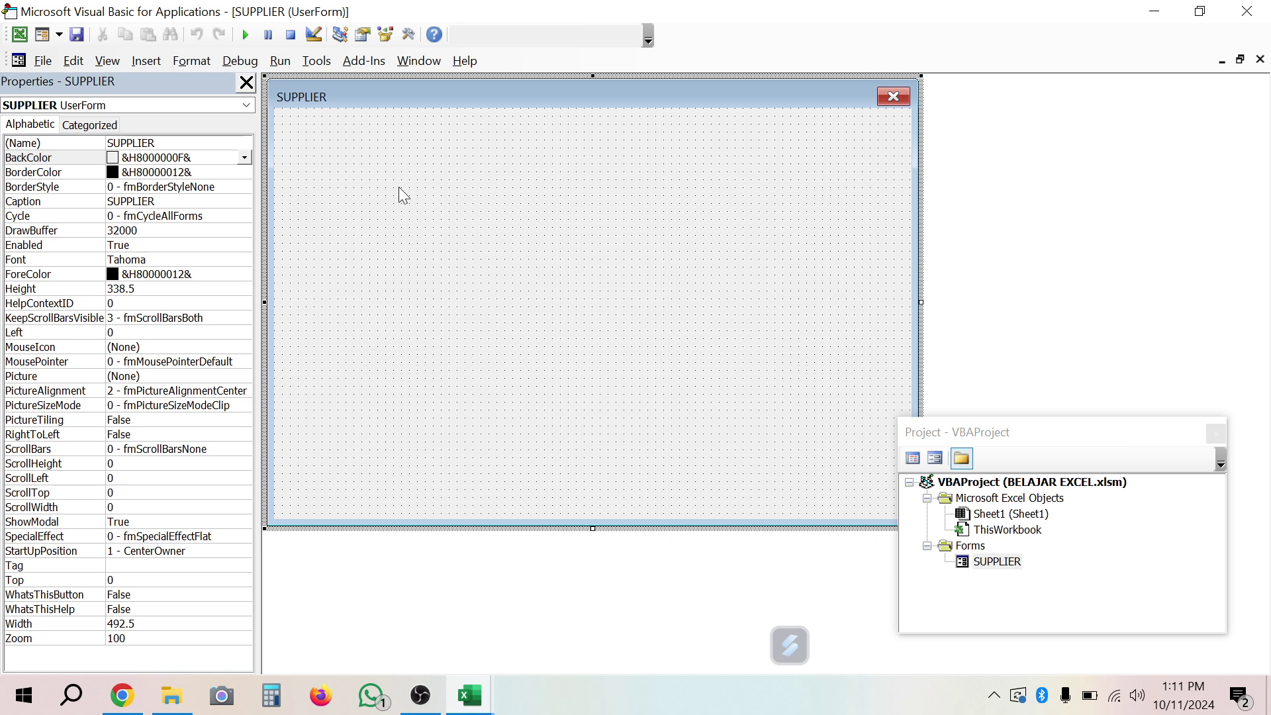
{"action": "left_click", "coordinate": [107, 61]}
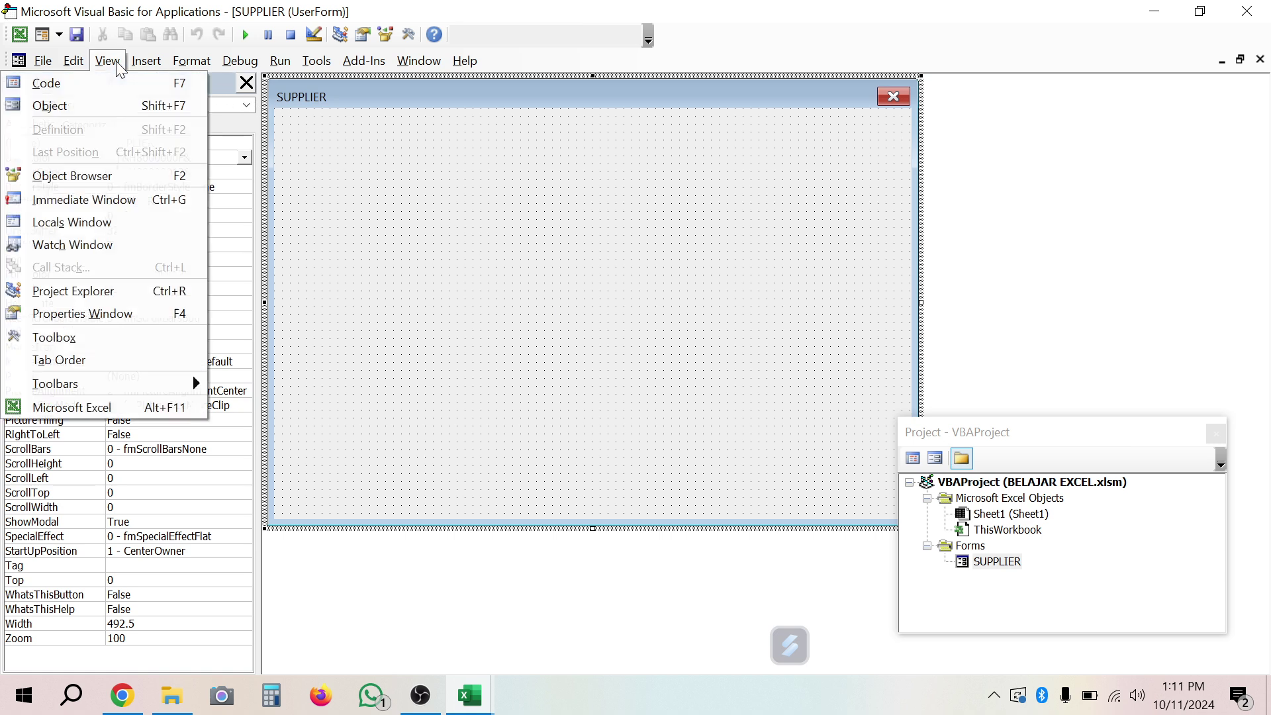
{"action": "left_click", "coordinate": [78, 338]}
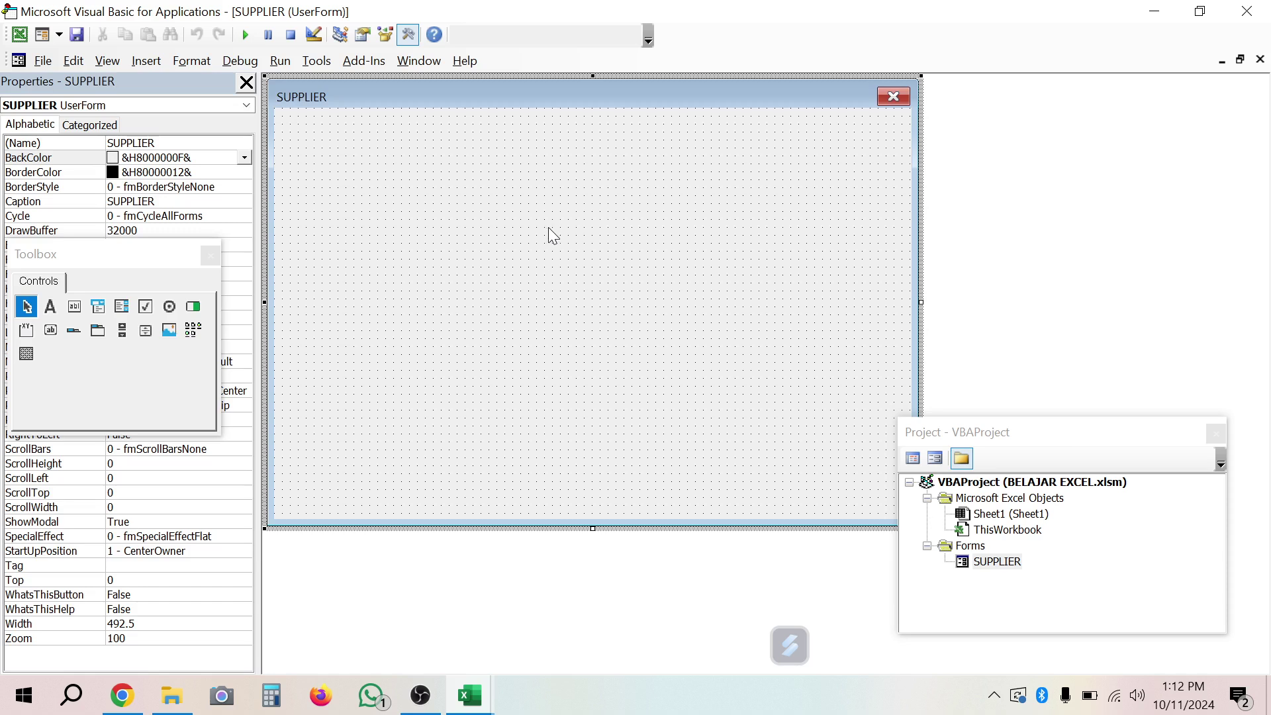
- Place a label near the form's top-left and caption it TEXTBOX
{"action": "left_click", "coordinate": [50, 306]}
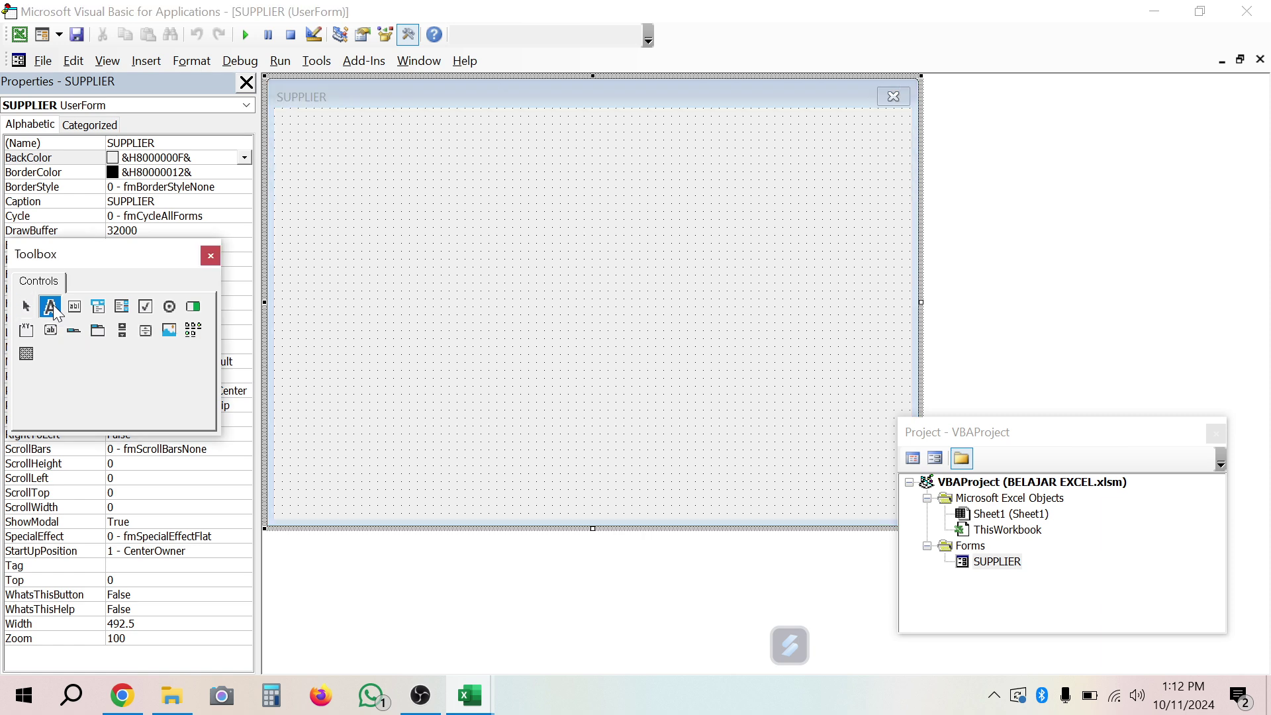
{"action": "left_click", "coordinate": [339, 173]}
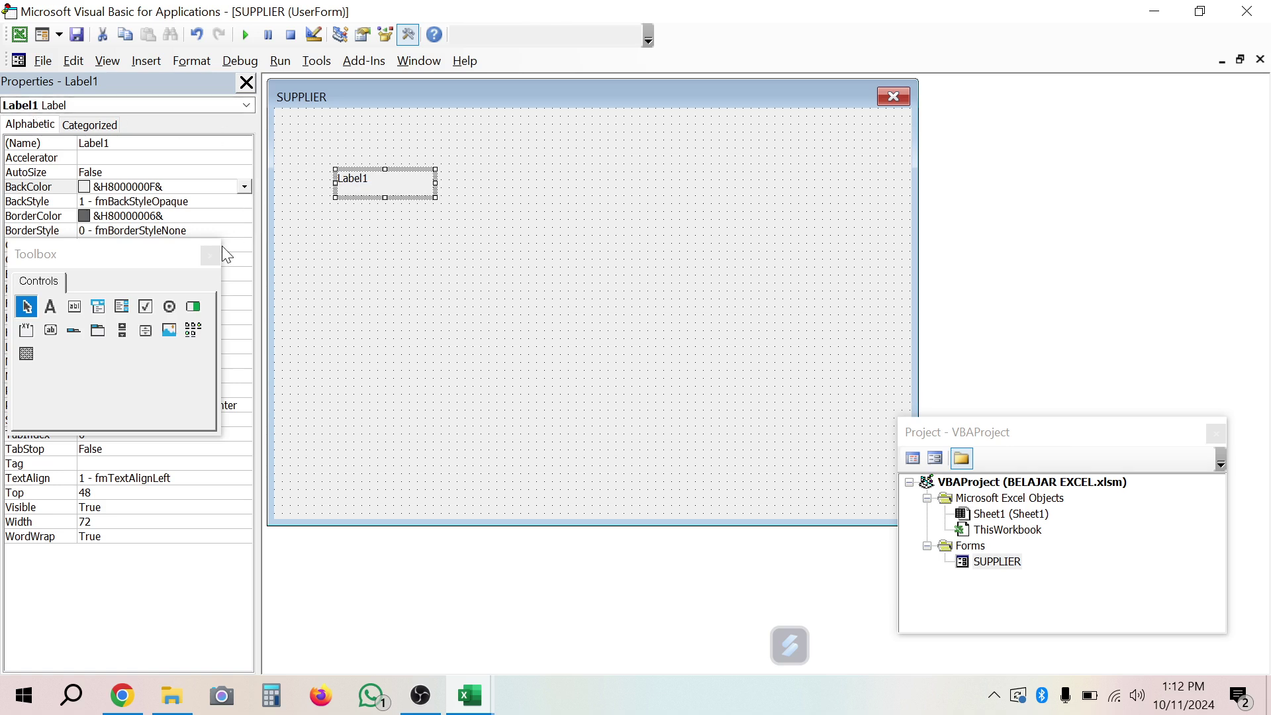
{"action": "left_click_drag", "start_coordinate": [184, 255], "coordinate": [200, 373]}
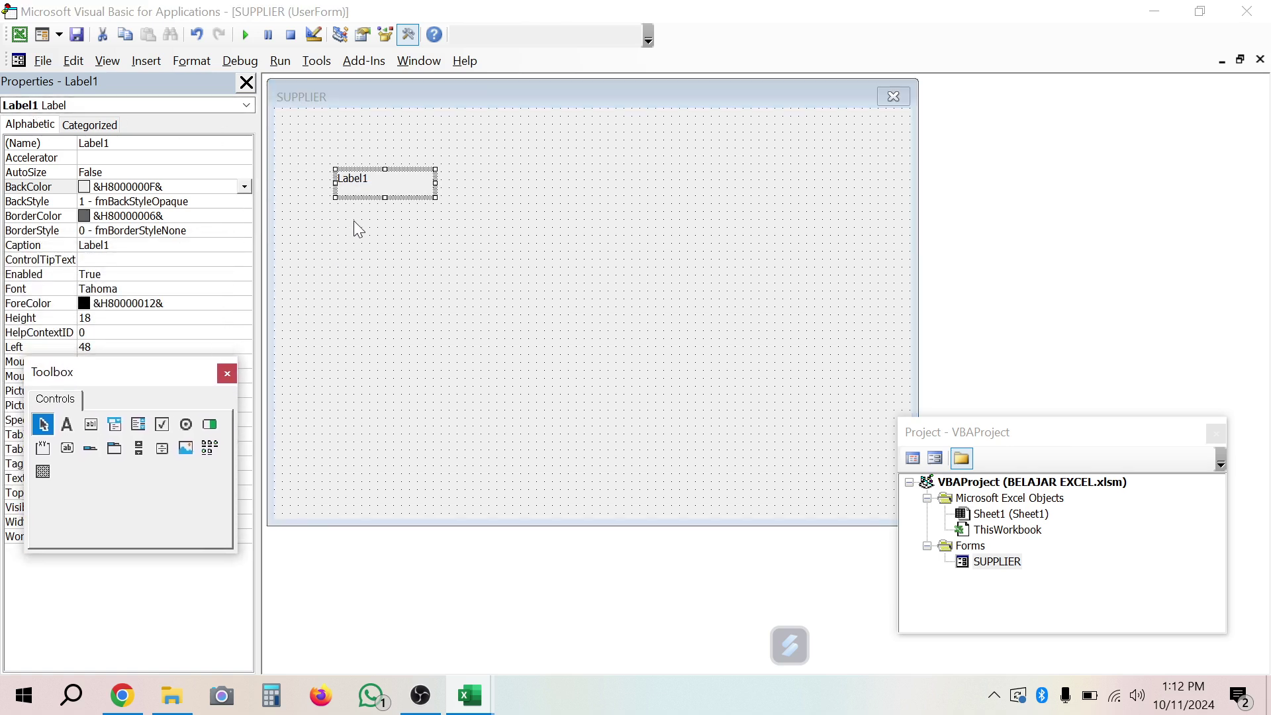
{"action": "left_click", "coordinate": [378, 187]}
{"action": "left_click", "coordinate": [378, 187]}
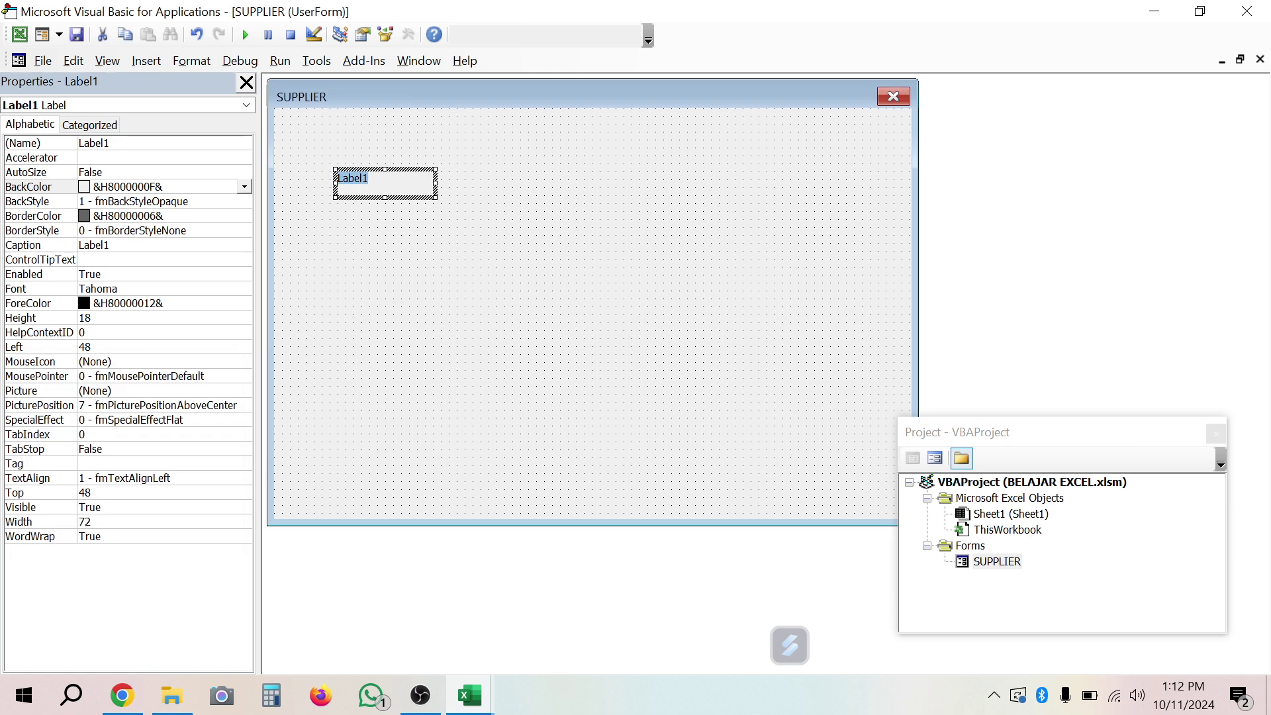
{"action": "type", "text": "TEXT"}
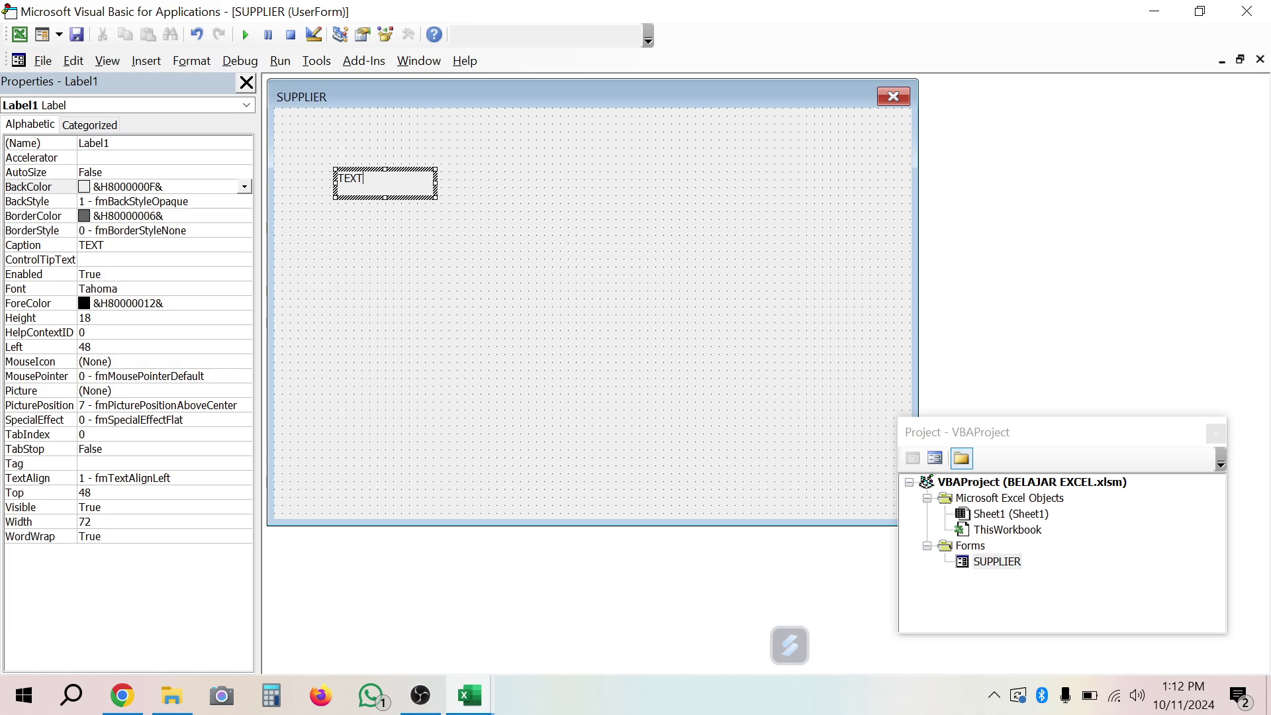
{"action": "type", "text": "BOX"}
{"action": "left_click", "coordinate": [338, 238]}
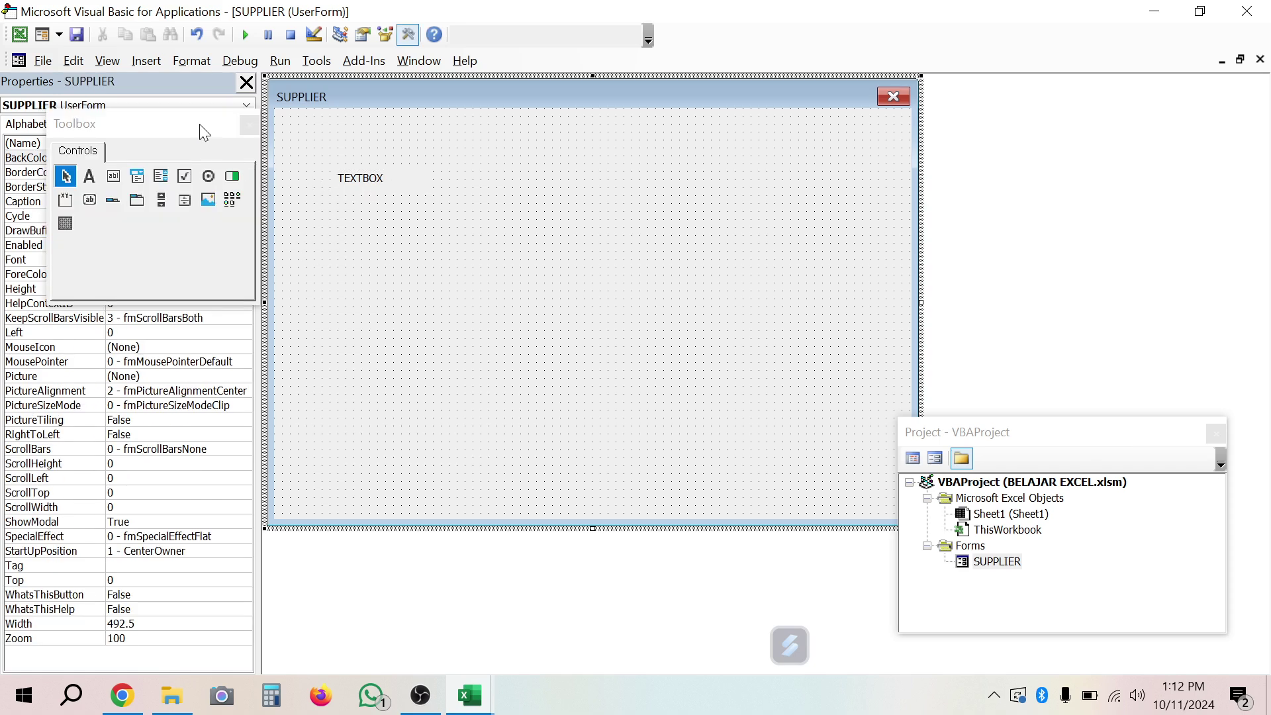
- Move the Toolbox aside and check the TEXTBOX label's Caption property
{"action": "left_click_drag", "start_coordinate": [200, 124], "coordinate": [723, 419]}
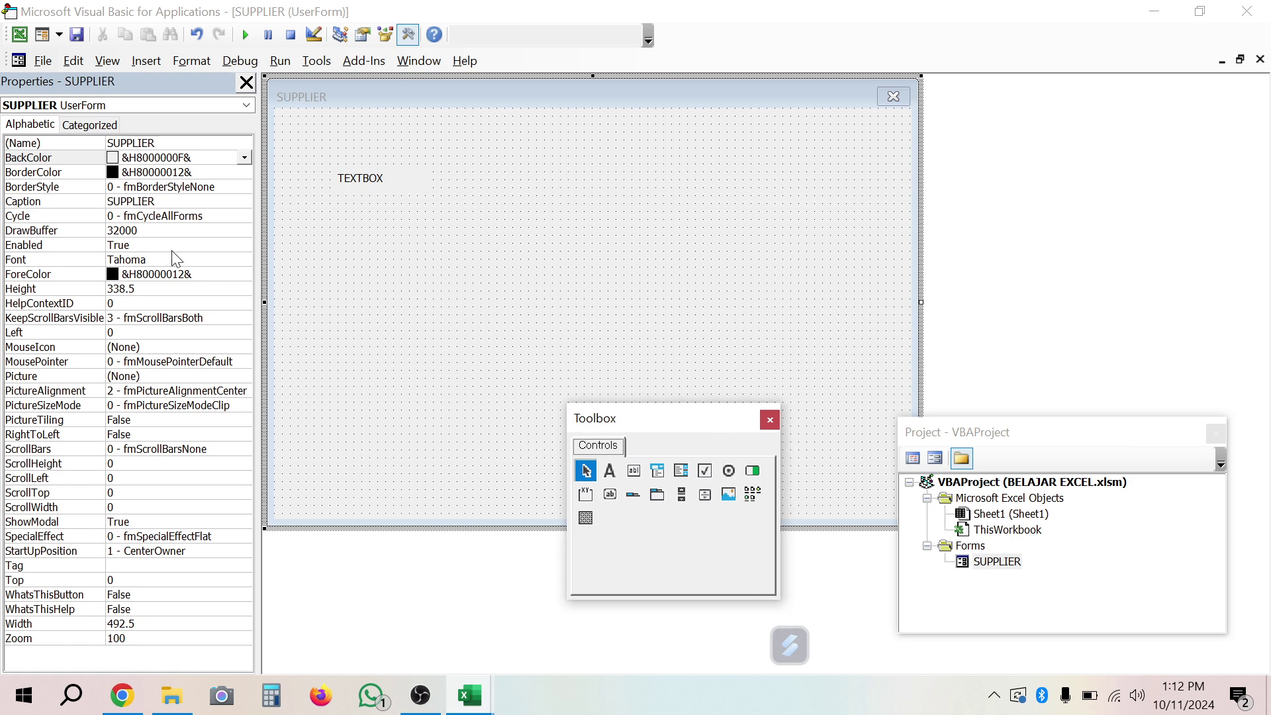
{"action": "left_click", "coordinate": [76, 202]}
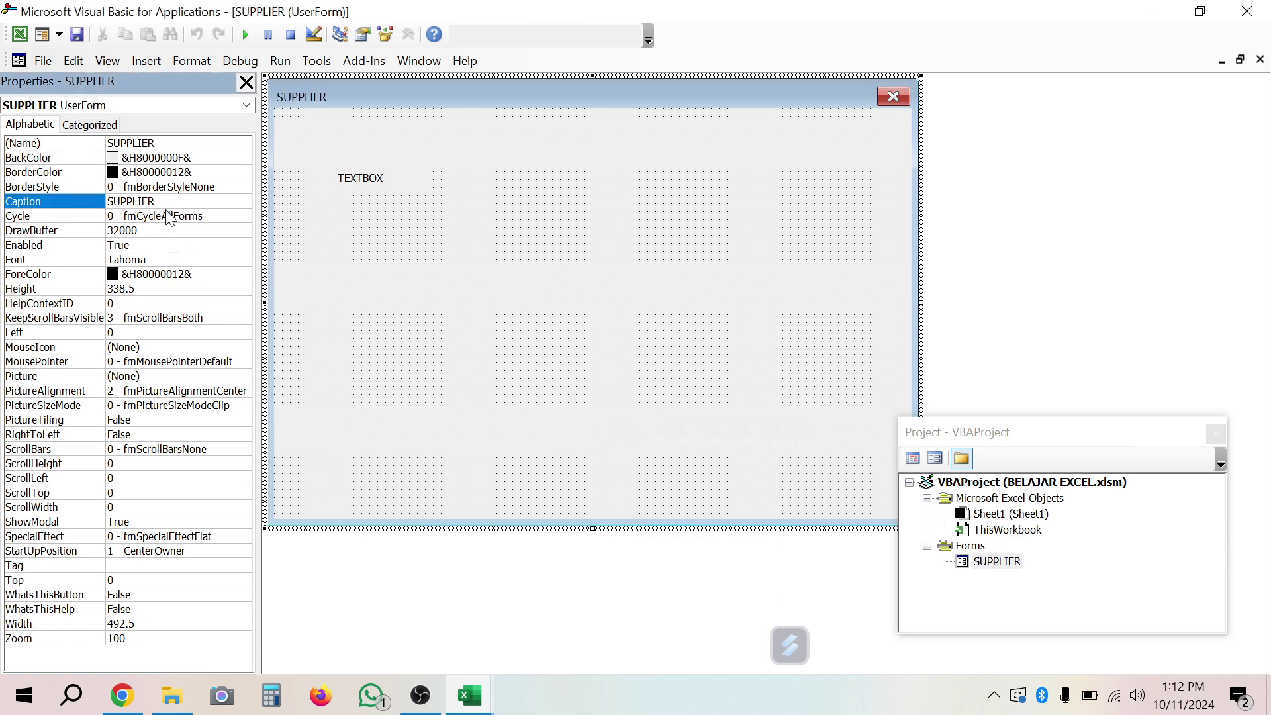
{"action": "left_click", "coordinate": [349, 188]}
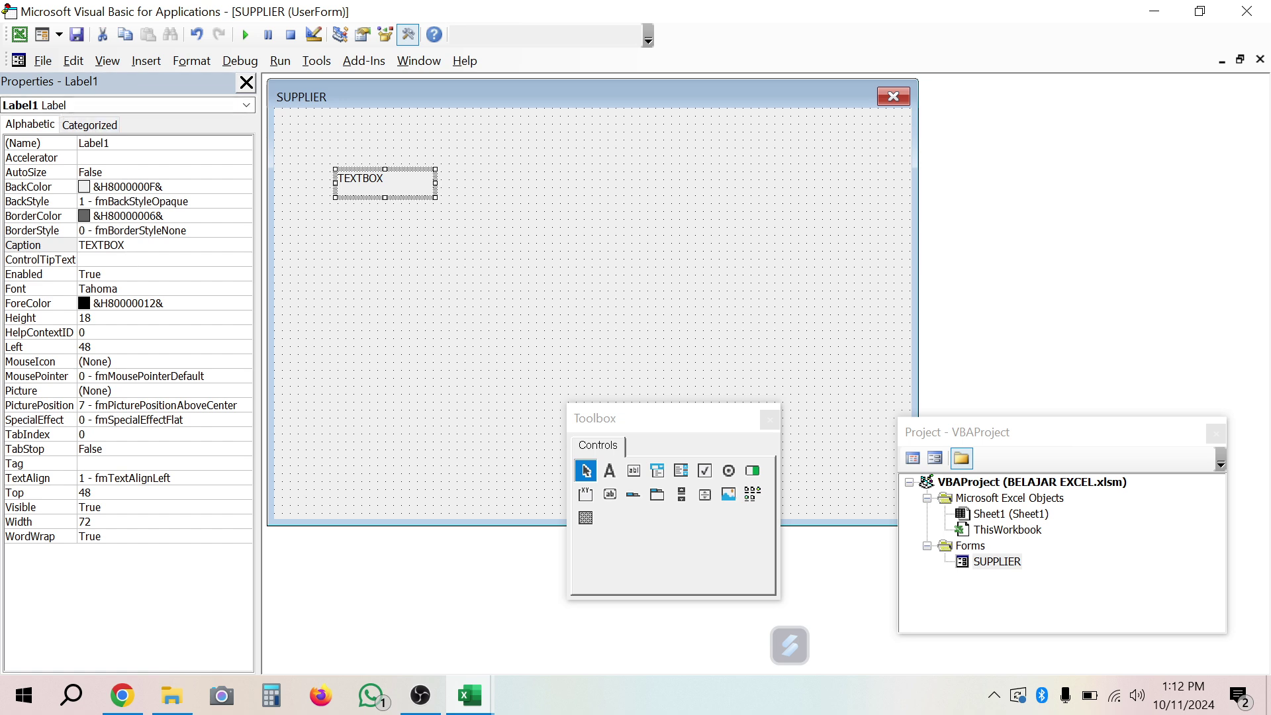
{"action": "left_click", "coordinate": [99, 245]}
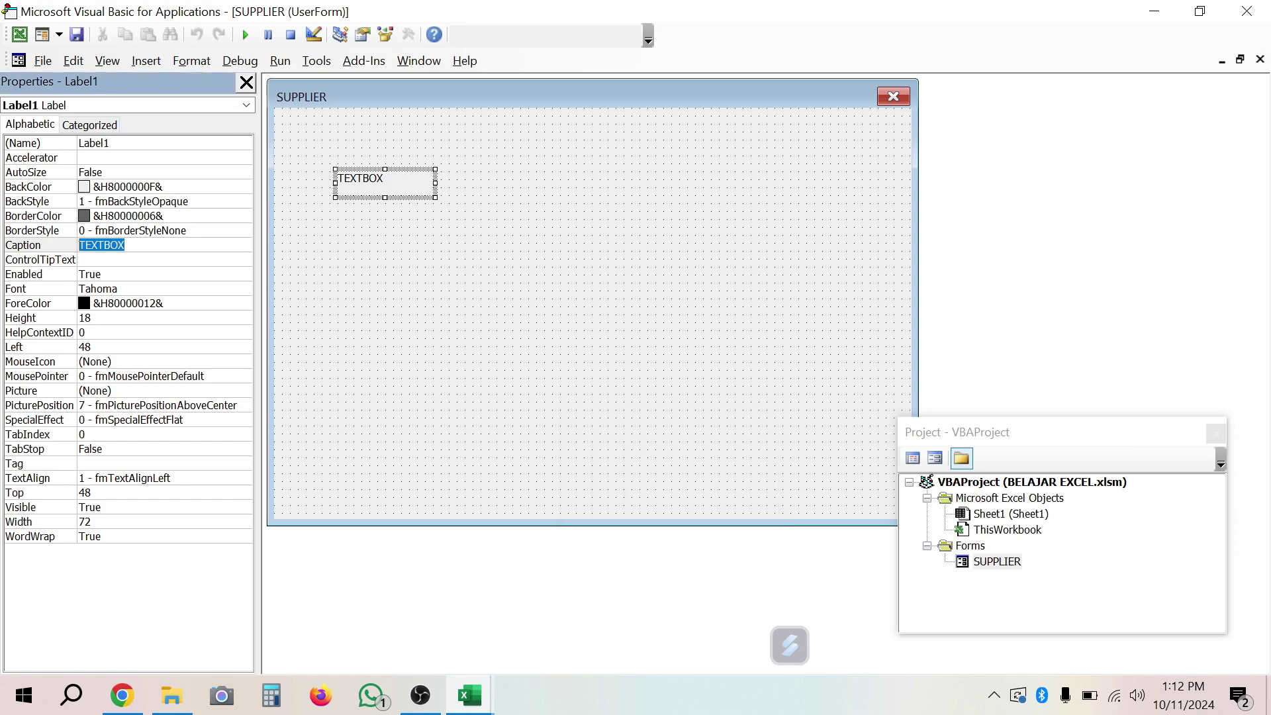
{"action": "left_click", "coordinate": [45, 250]}
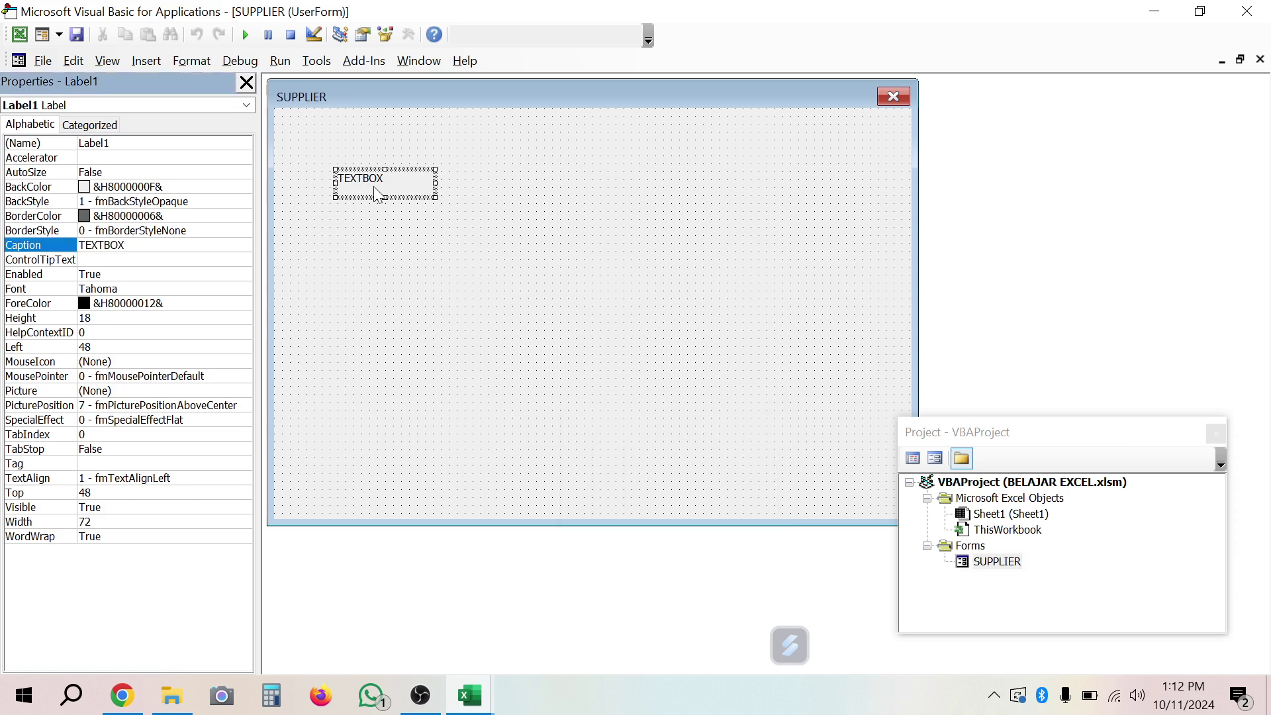
{"action": "left_click", "coordinate": [349, 254]}
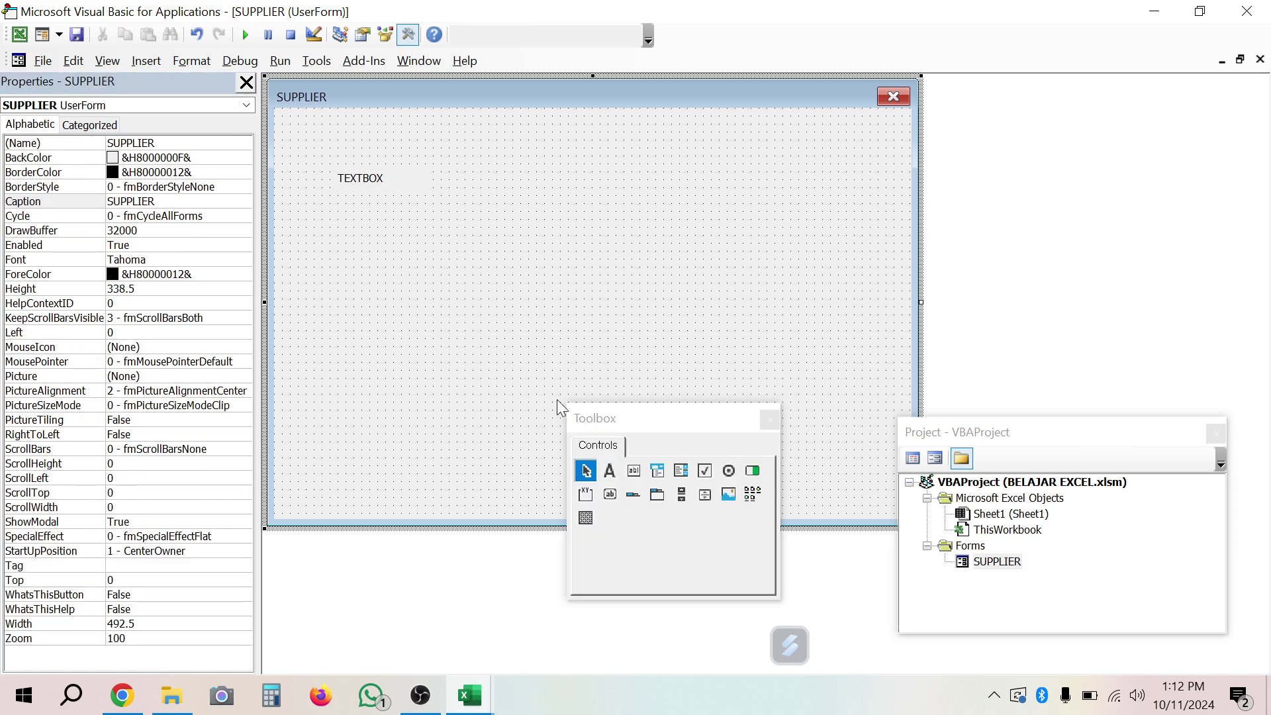
- Place a second label right of TEXTBOX and set its Caption to LISTBOX
{"action": "left_click", "coordinate": [610, 472]}
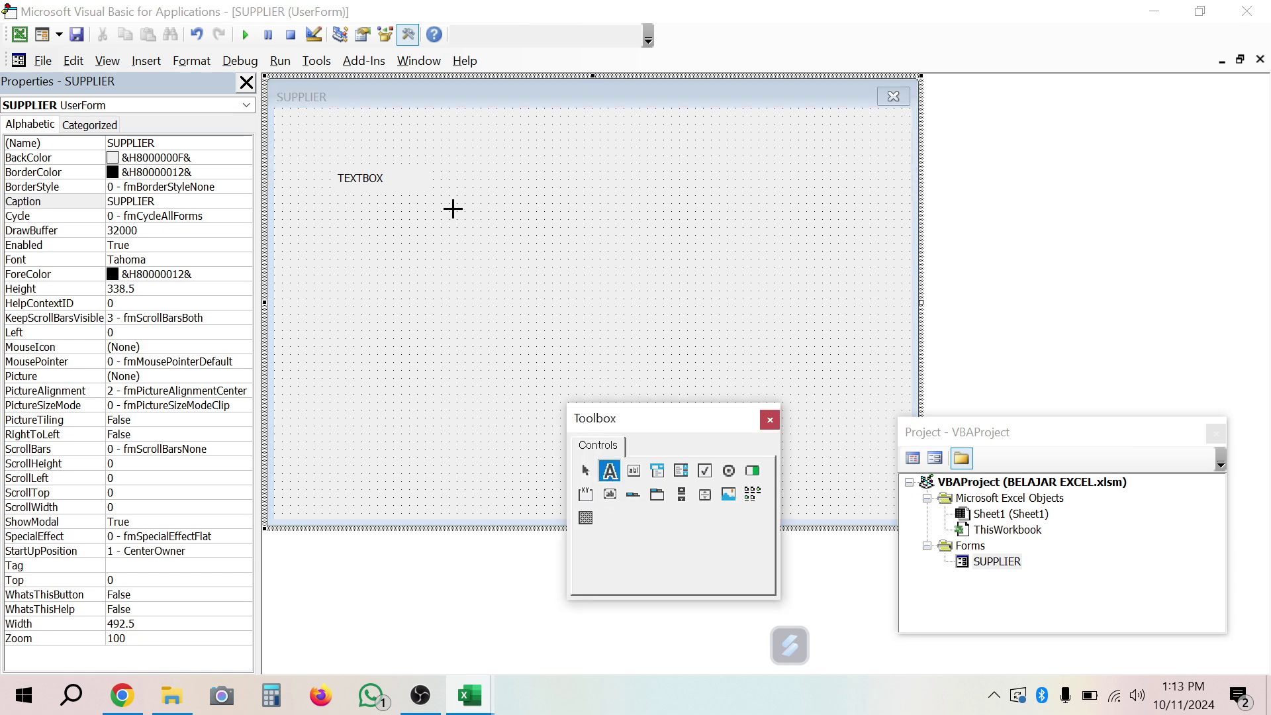
{"action": "left_click", "coordinate": [471, 170]}
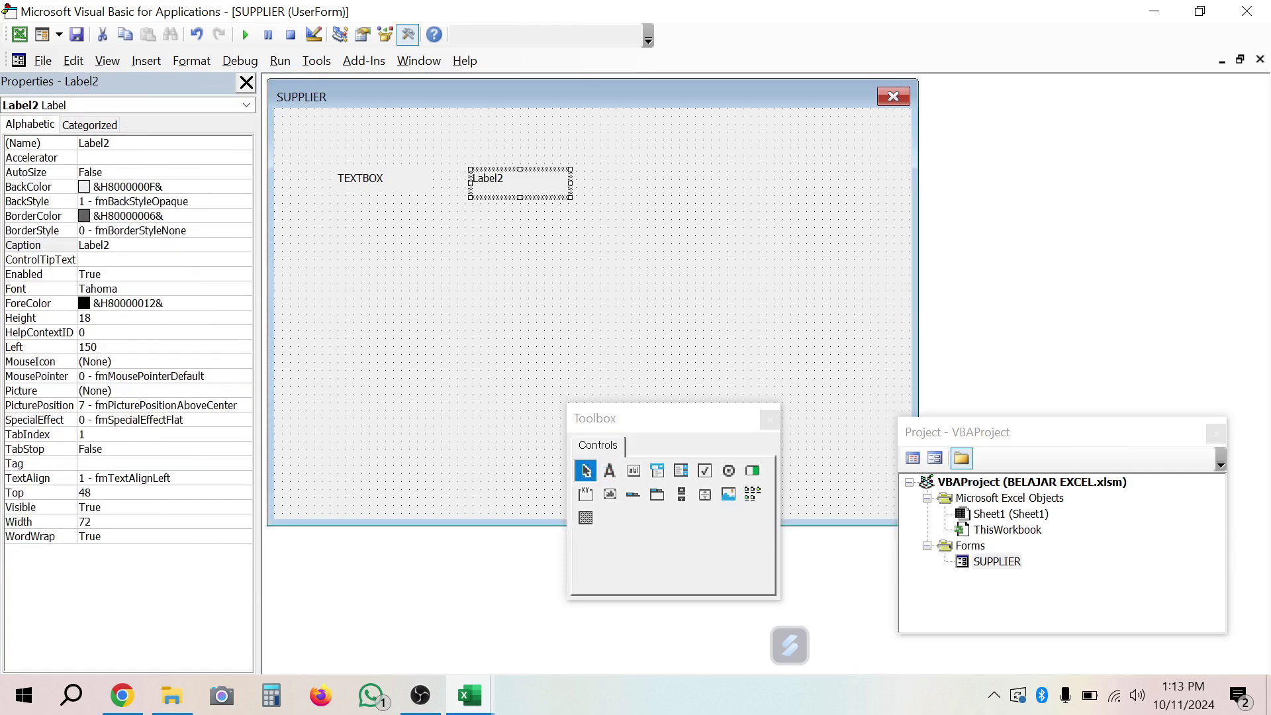
{"action": "left_click_drag", "start_coordinate": [111, 245], "coordinate": [74, 250]}
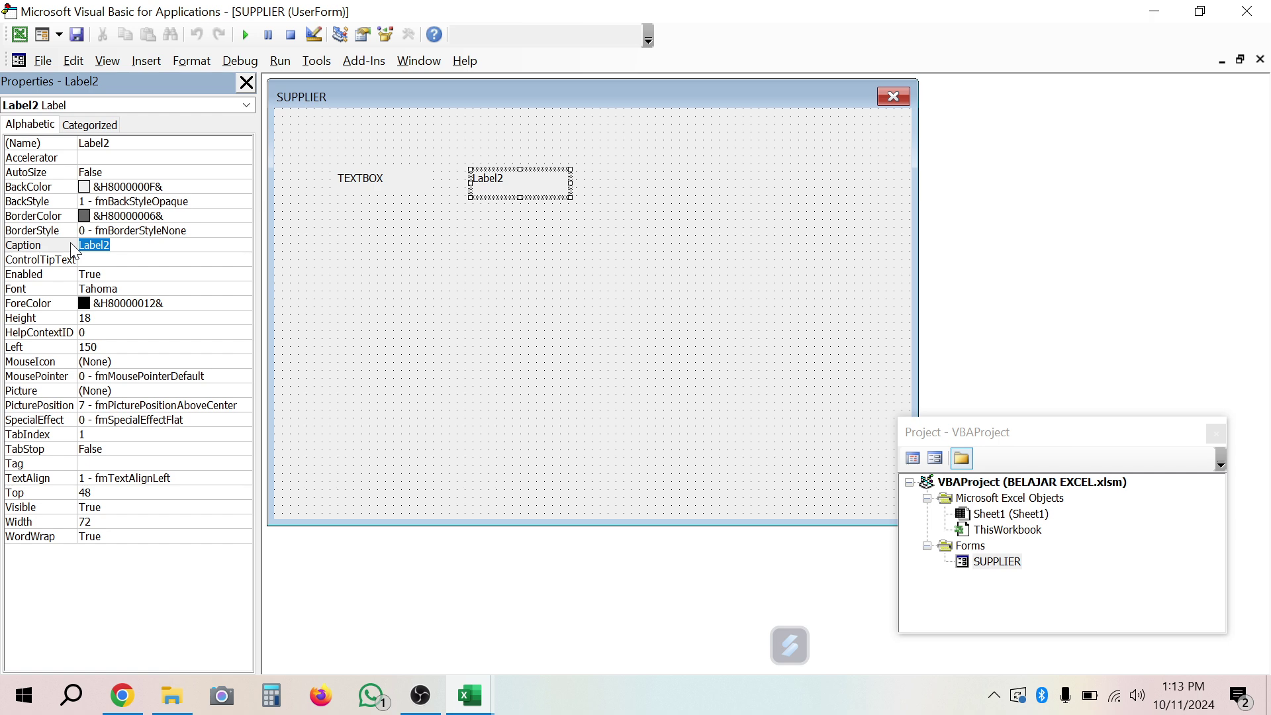
{"action": "type", "text": "LIST"}
{"action": "type", "text": "BOX"}
{"action": "left_click", "coordinate": [333, 257]}
{"action": "left_click", "coordinate": [517, 178]}
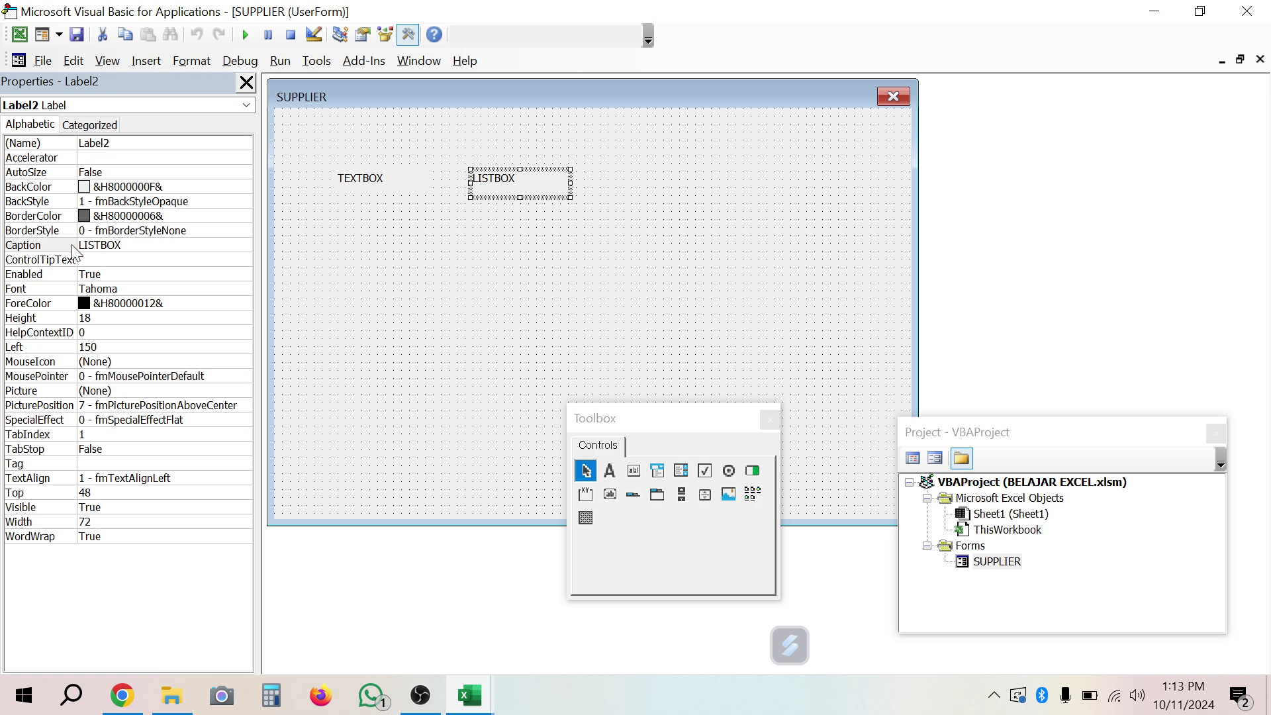
{"action": "left_click", "coordinate": [525, 226]}
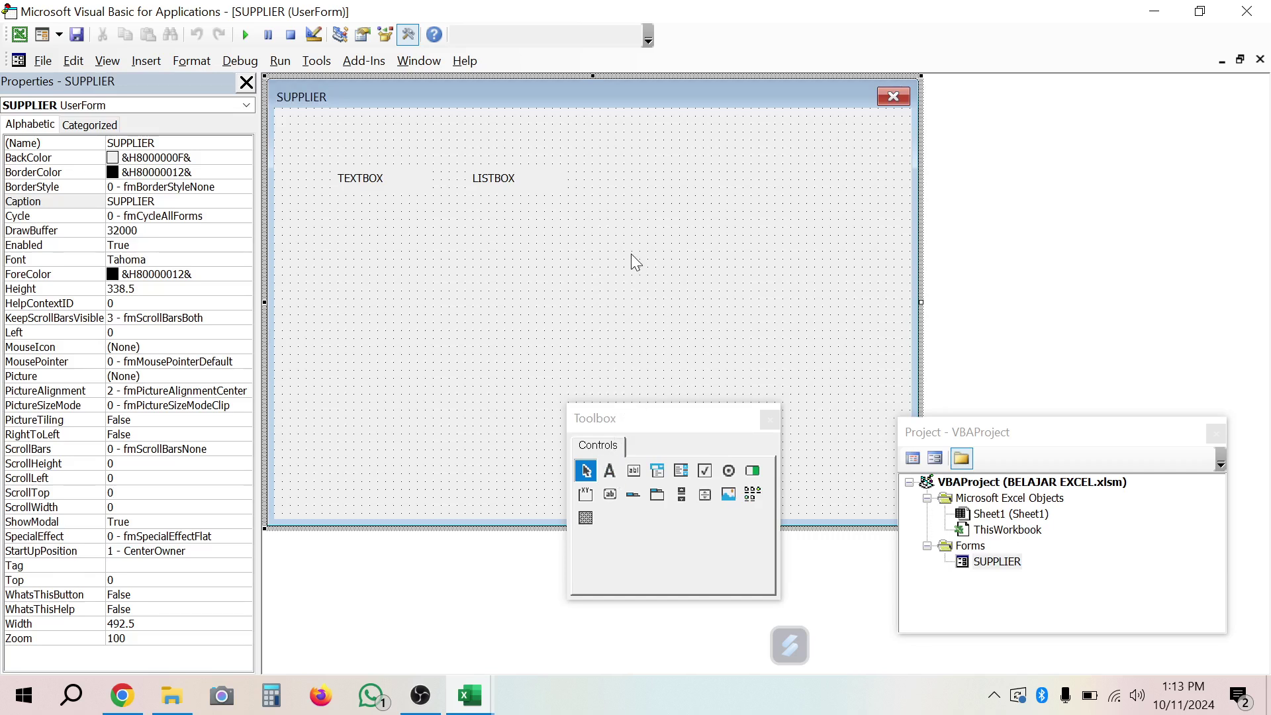
- Place a text box below the TEXTBOX label and nudge the label into alignment
{"action": "left_click", "coordinate": [637, 475]}
{"action": "left_click", "coordinate": [328, 210]}
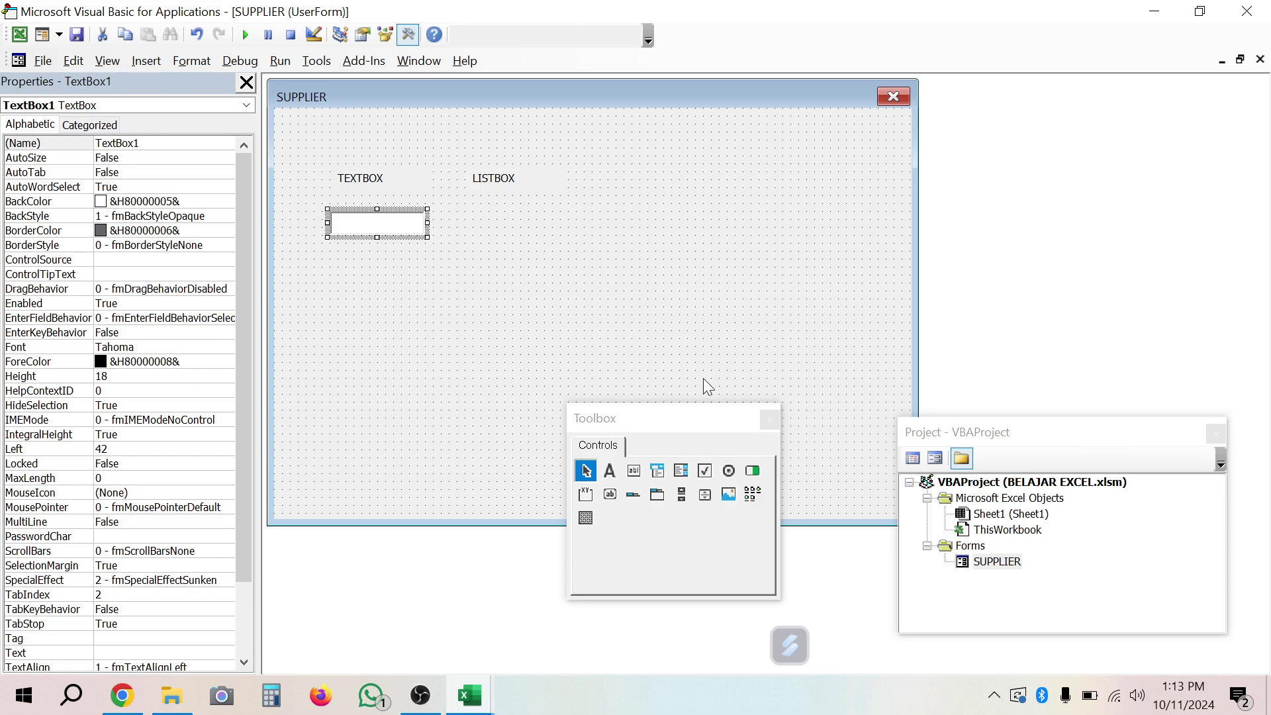
{"action": "left_click", "coordinate": [370, 187]}
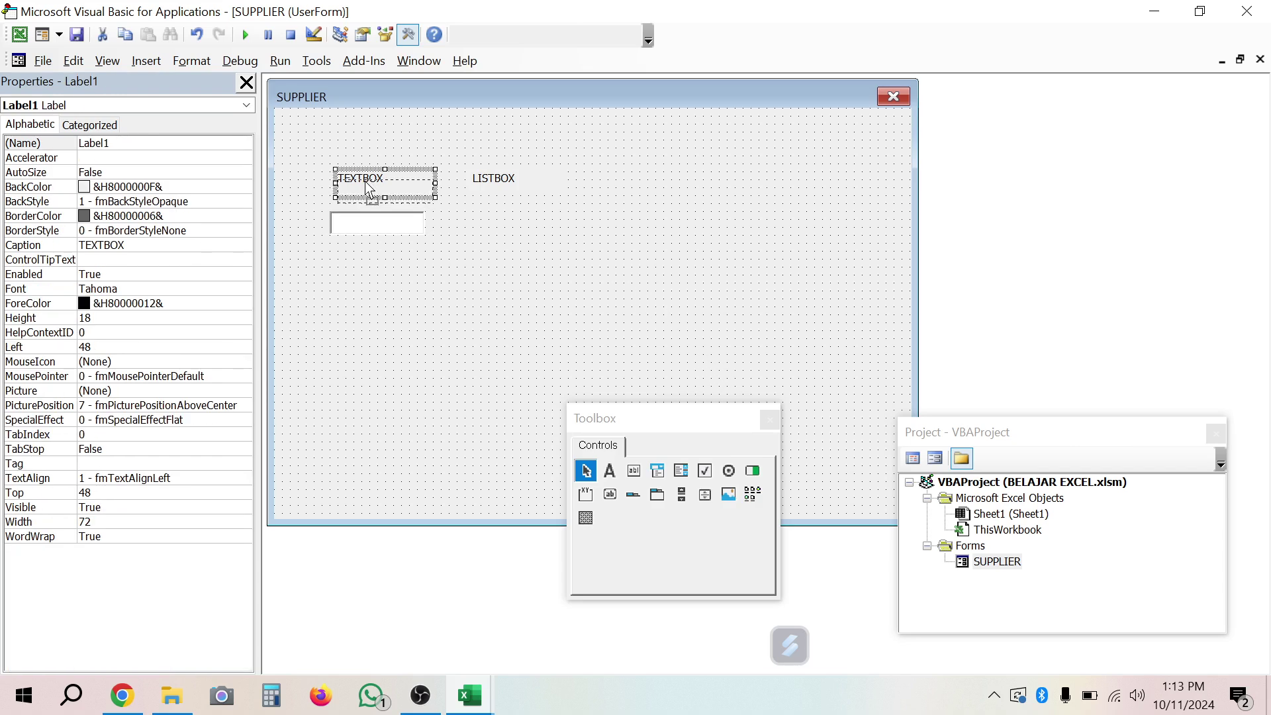
{"action": "left_click_drag", "start_coordinate": [362, 207], "coordinate": [357, 195]}
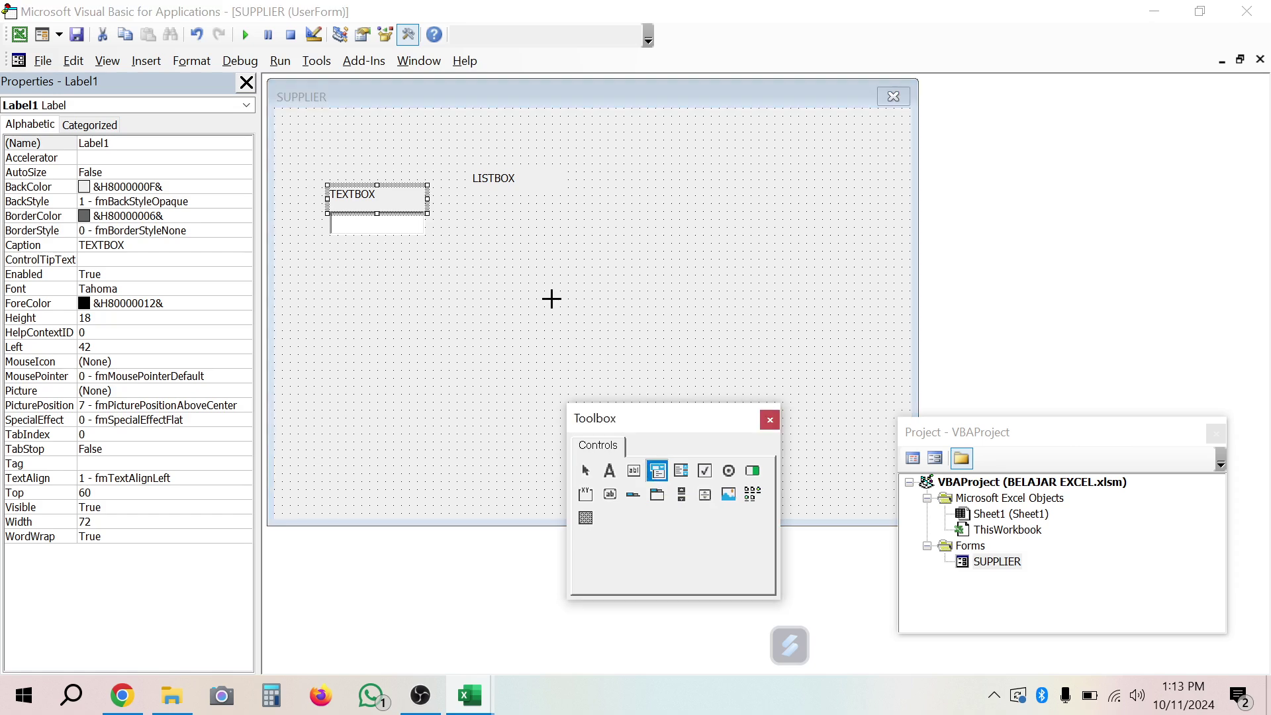
- Add ComboBox1 and position it directly below the text box
{"action": "left_click", "coordinate": [503, 250]}
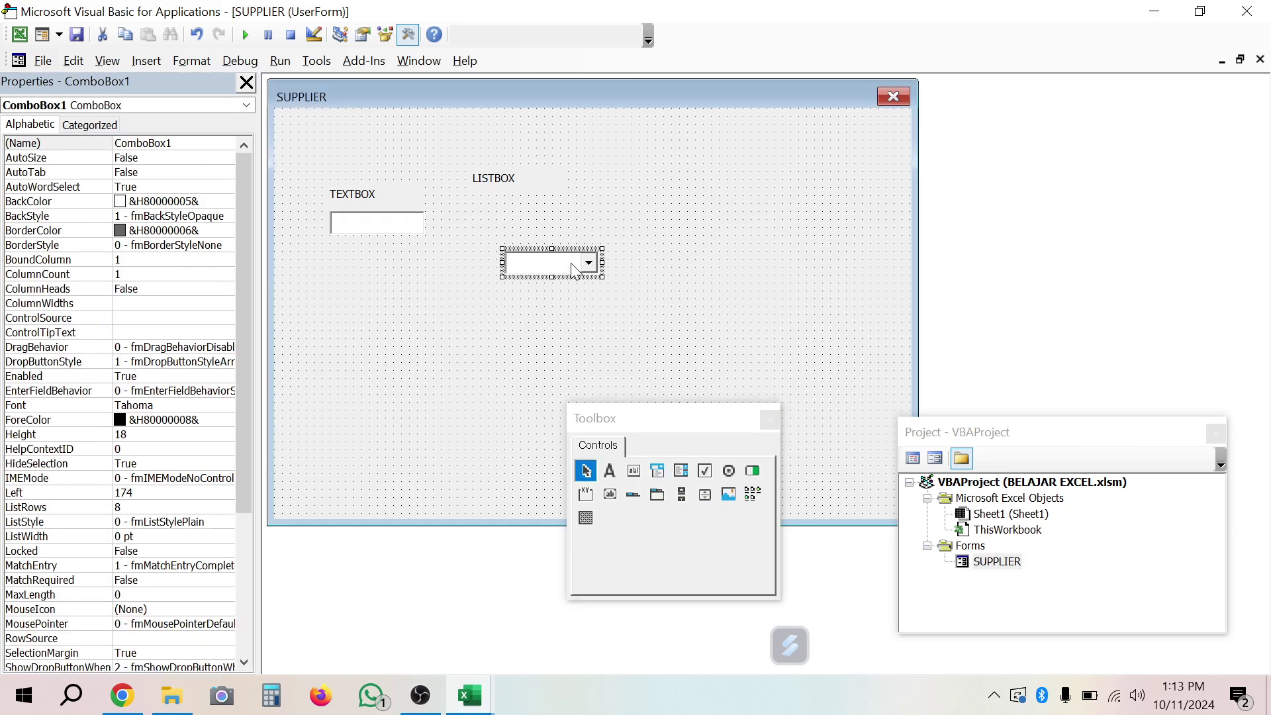
{"action": "left_click_drag", "start_coordinate": [574, 270], "coordinate": [395, 299]}
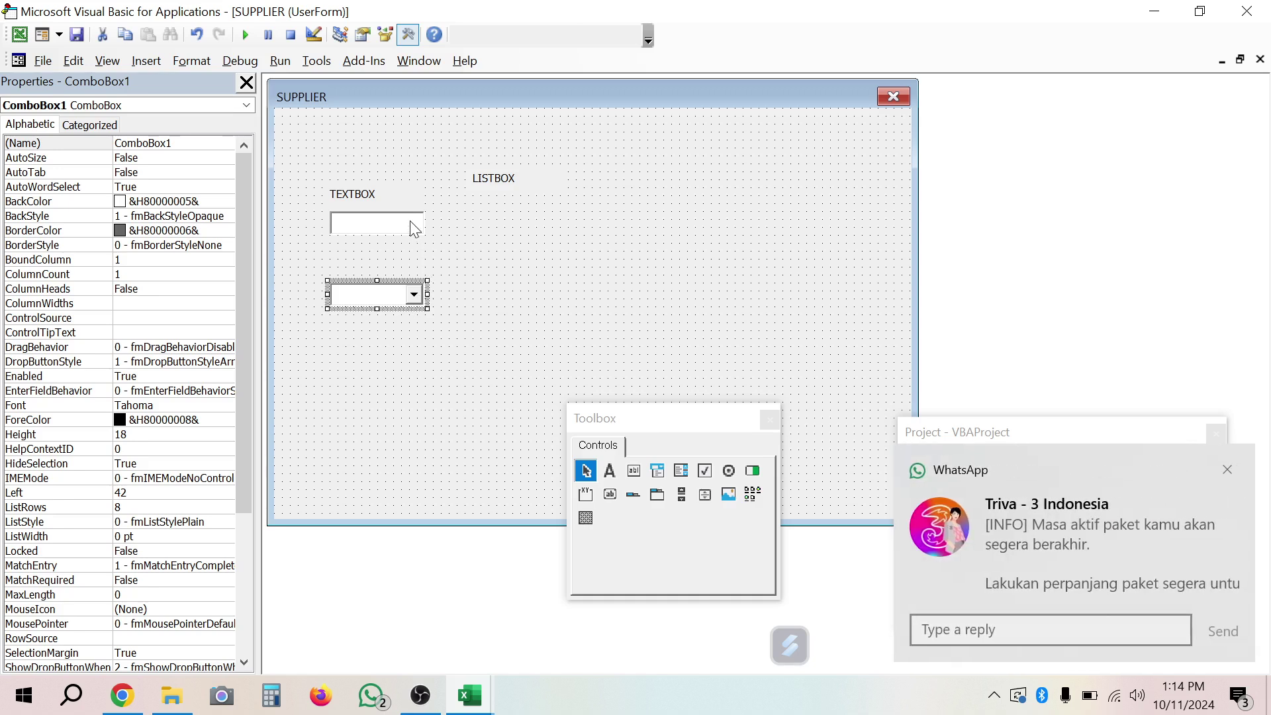
{"action": "left_click", "coordinate": [1229, 469]}
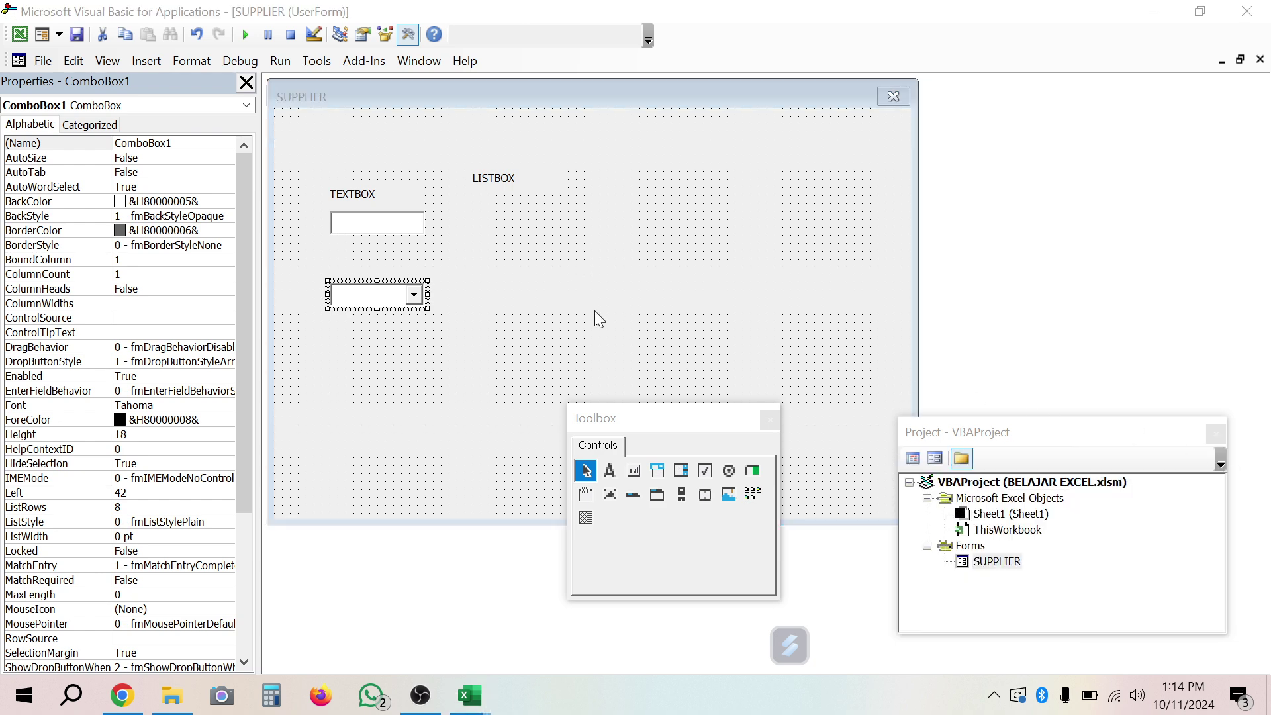
{"action": "left_click", "coordinate": [402, 306]}
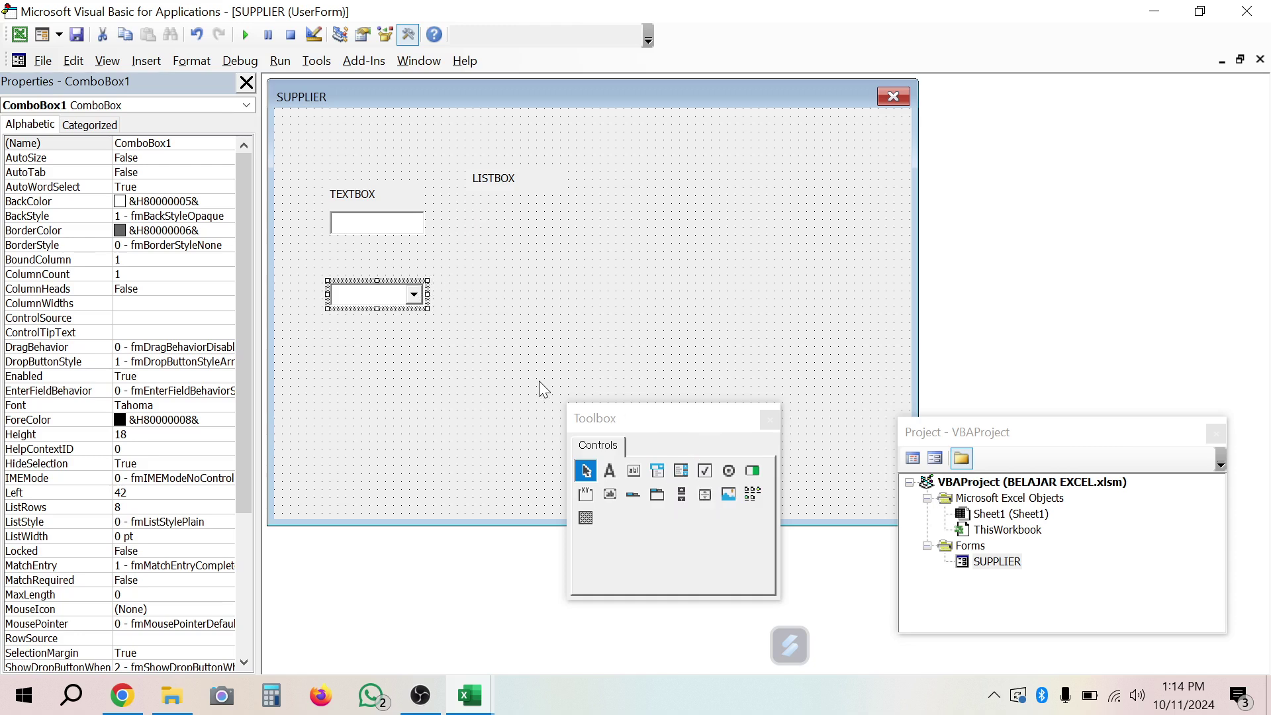
- Add a label captioned COMBOBOX and align it just above ComboBox1
{"action": "left_click", "coordinate": [610, 471]}
{"action": "left_click", "coordinate": [345, 269]}
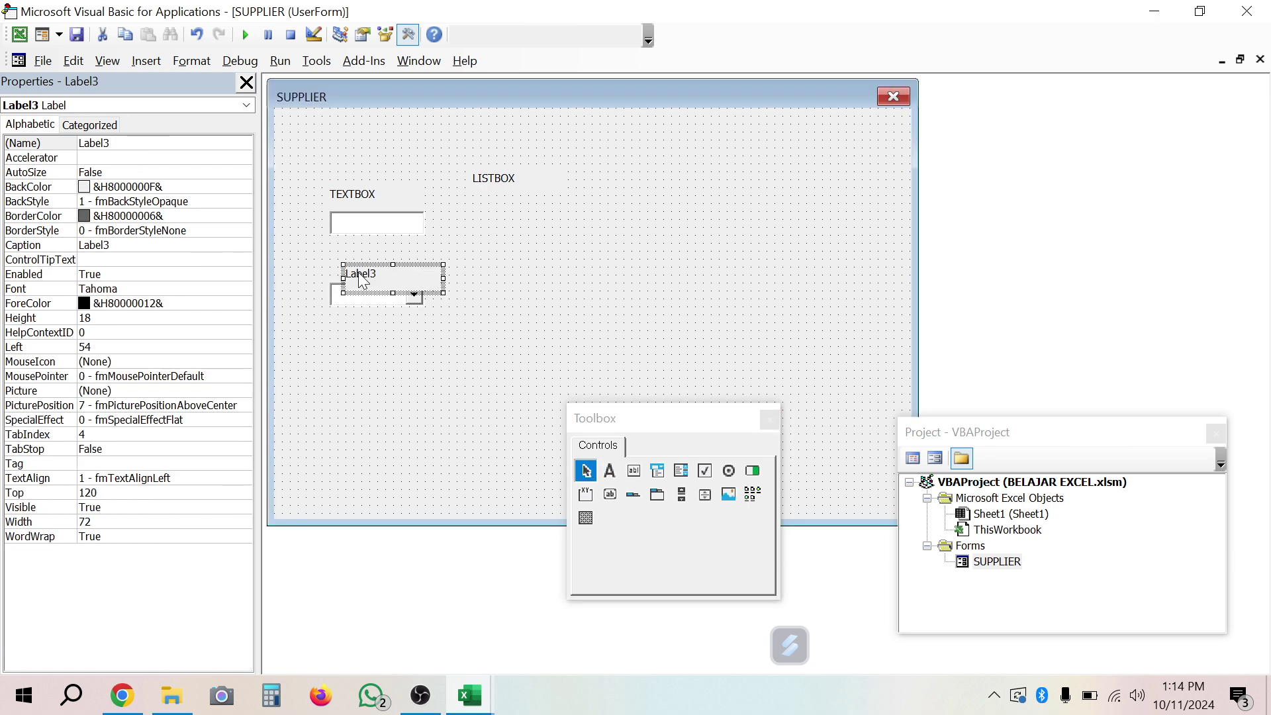
{"action": "left_click", "coordinate": [374, 273]}
{"action": "left_click_drag", "start_coordinate": [376, 272], "coordinate": [350, 273]}
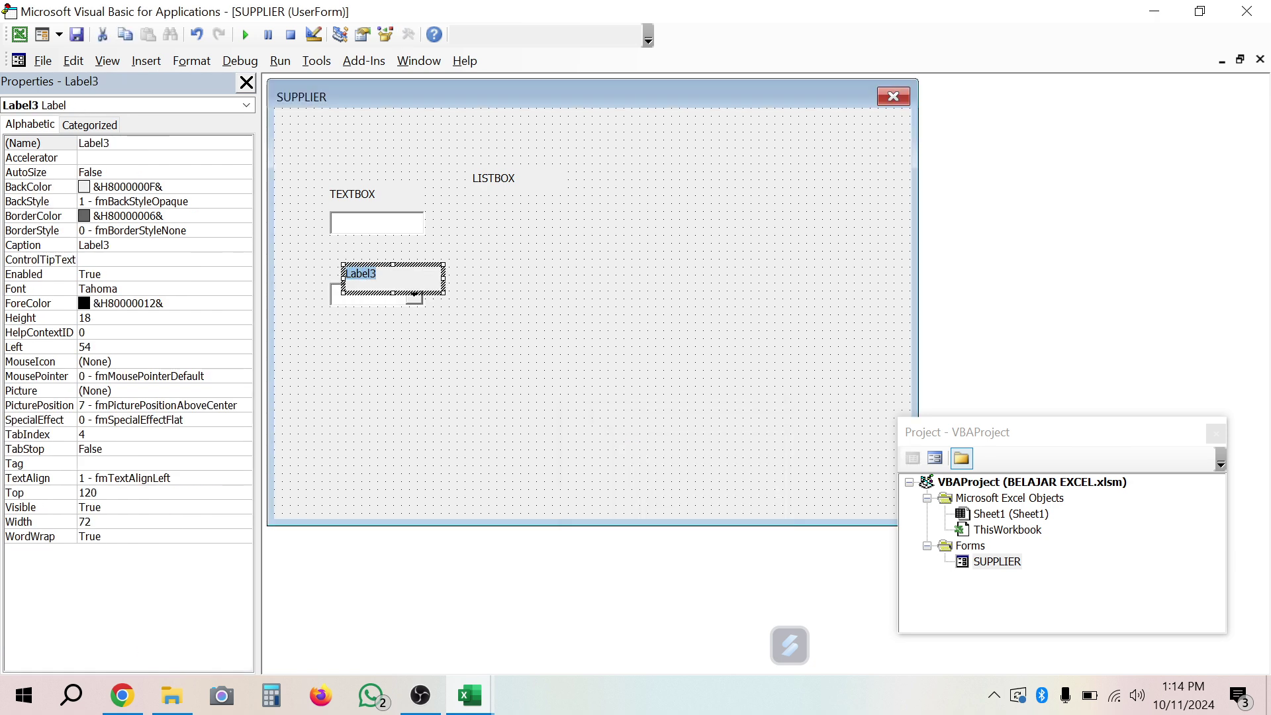
{"action": "type", "text": "COMBO"}
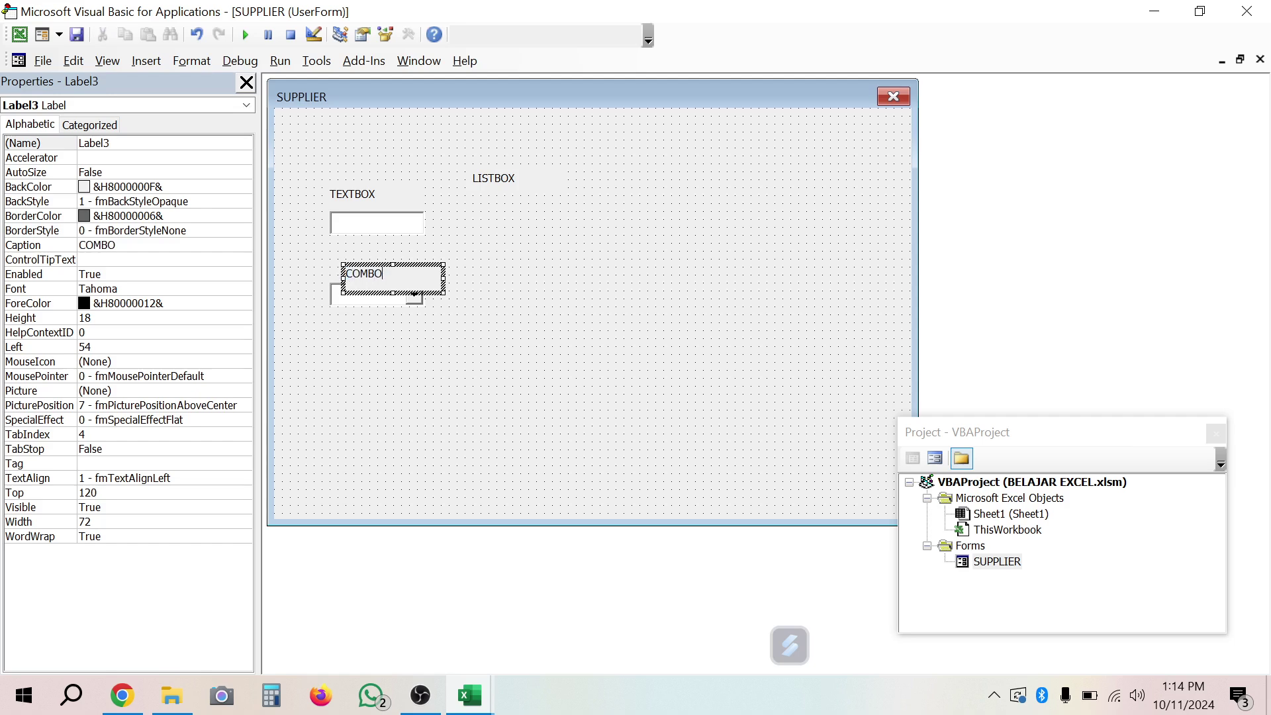
{"action": "type", "text": "BOX"}
{"action": "left_click", "coordinate": [484, 338]}
{"action": "left_click_drag", "start_coordinate": [405, 282], "coordinate": [376, 273]}
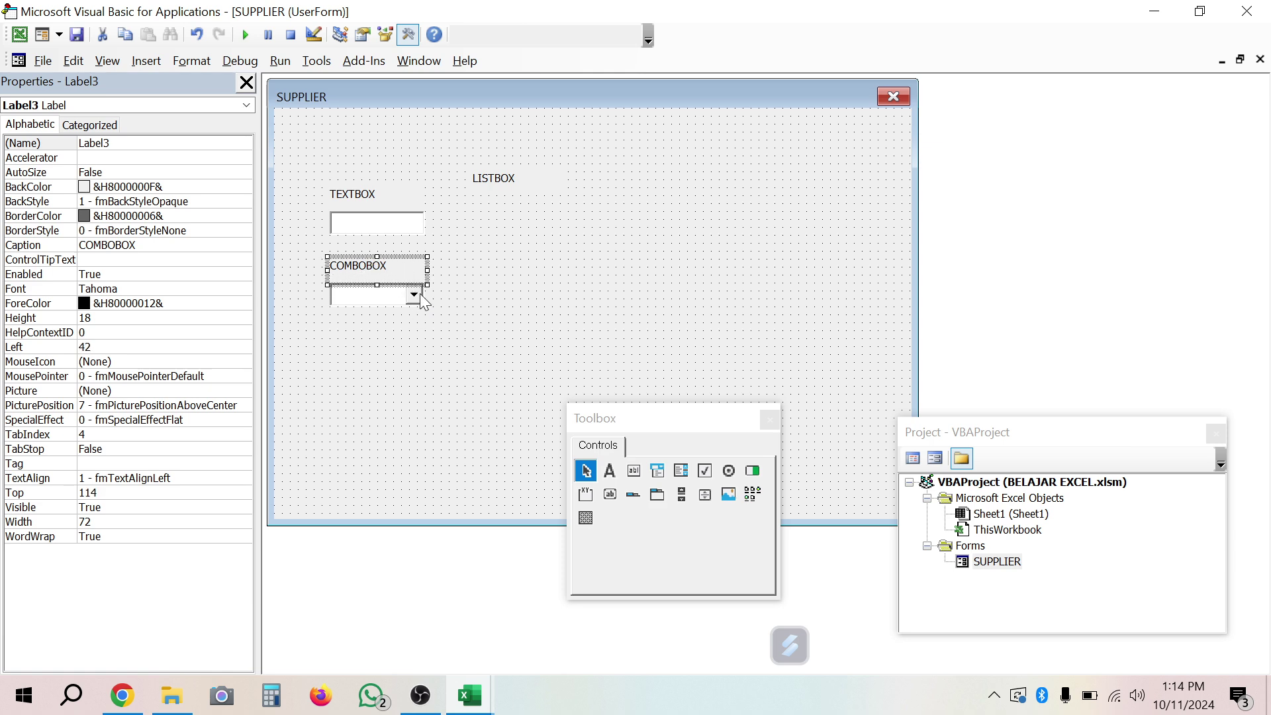
{"action": "left_click", "coordinate": [422, 299]}
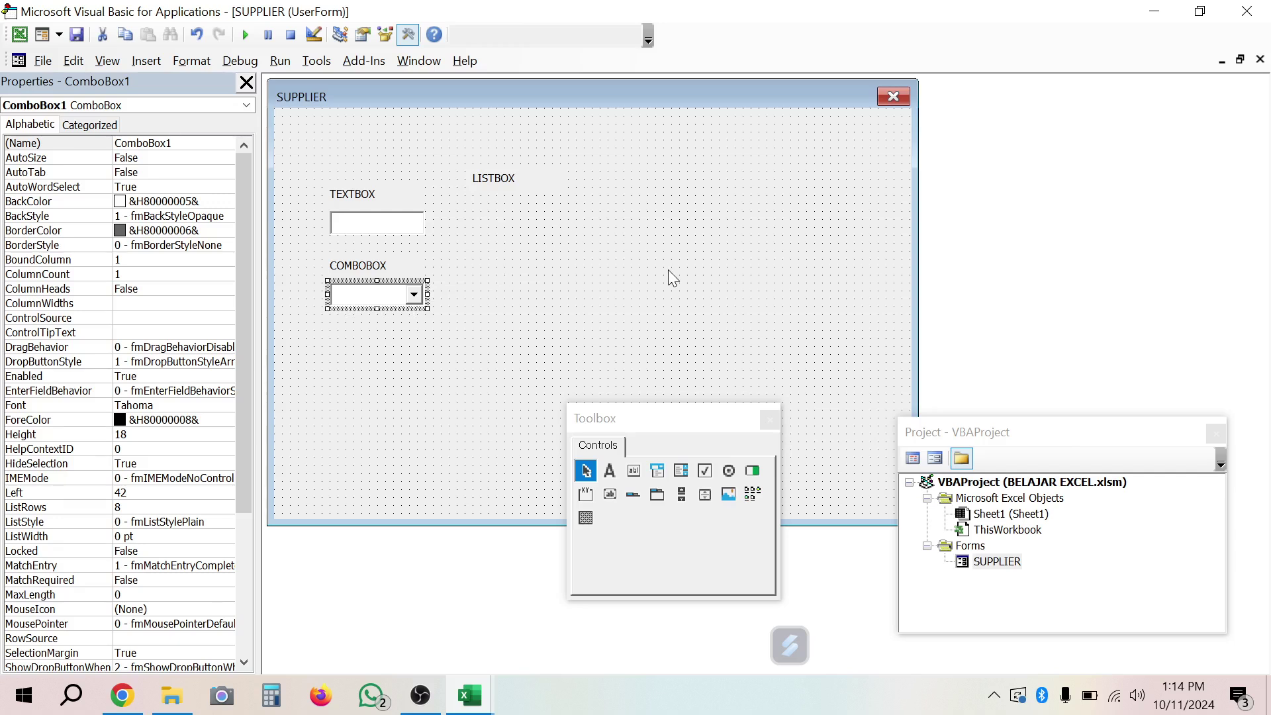
- Draw a wide list box under the LISTBOX label and a ListView beneath it
{"action": "left_click", "coordinate": [682, 472]}
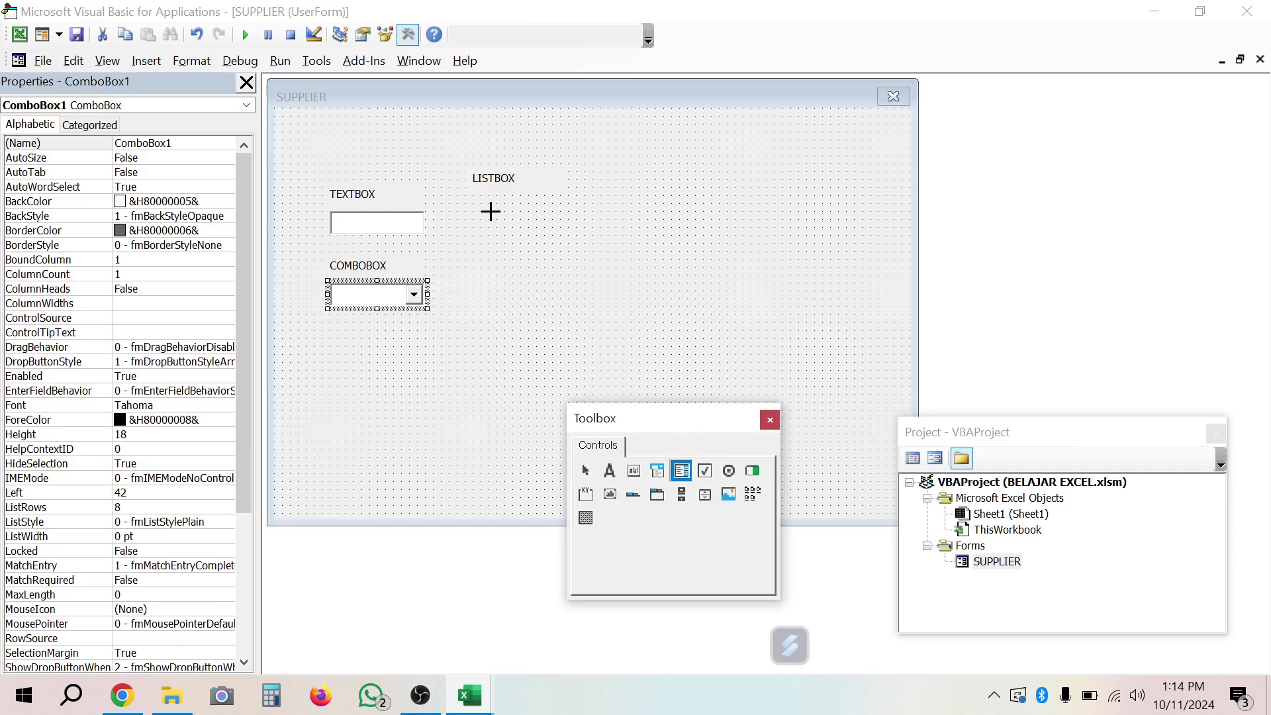
{"action": "left_click_drag", "start_coordinate": [474, 192], "coordinate": [723, 299]}
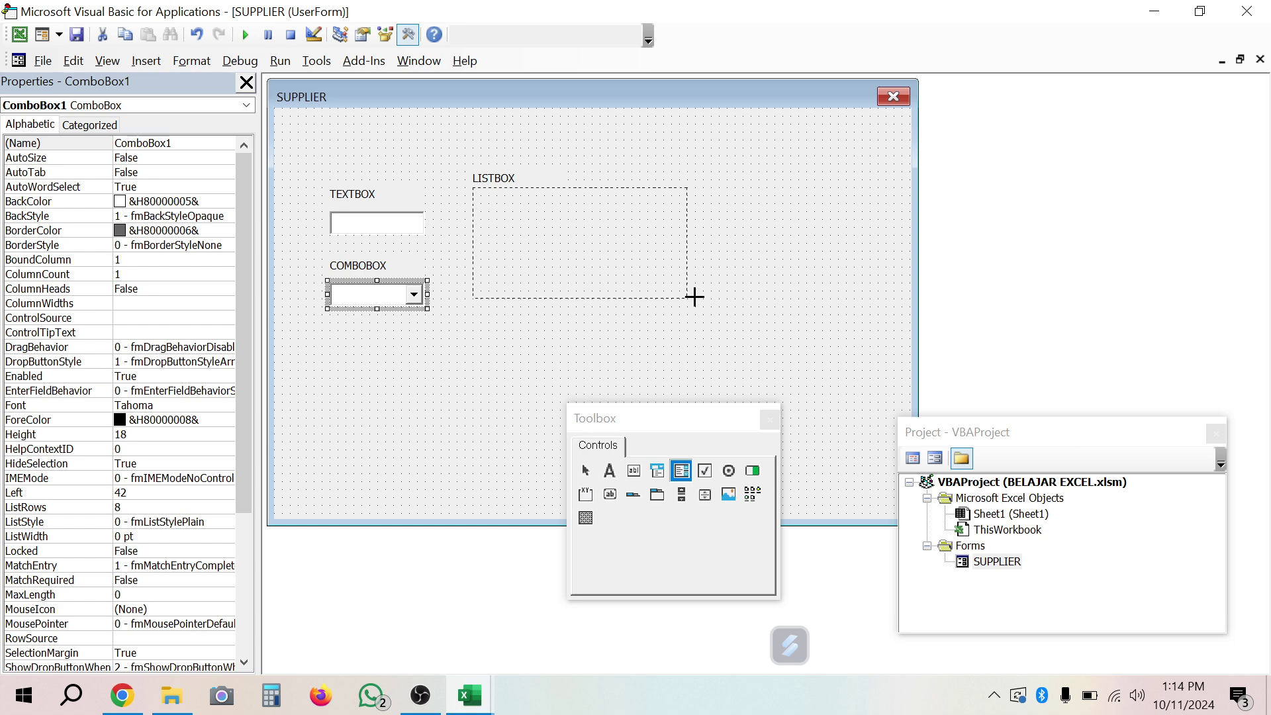
{"action": "left_click_drag", "start_coordinate": [723, 299], "coordinate": [776, 301]}
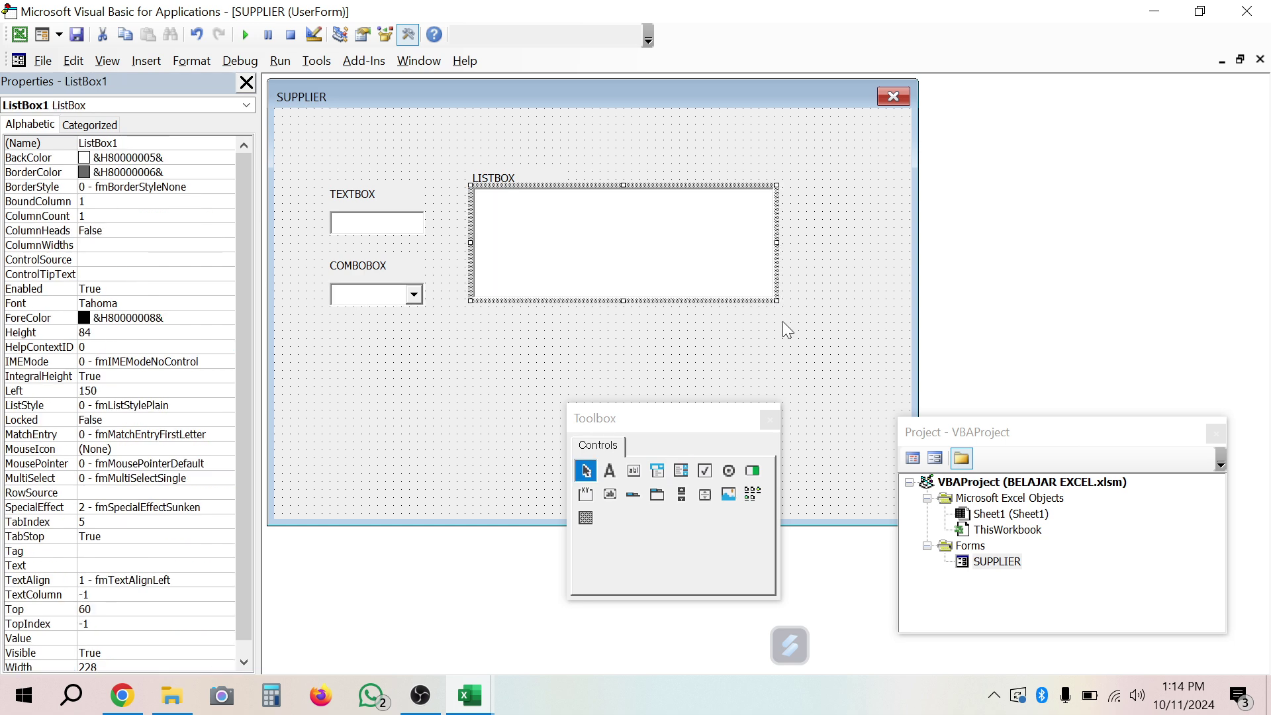
{"action": "left_click_drag", "start_coordinate": [704, 417], "coordinate": [684, 464]}
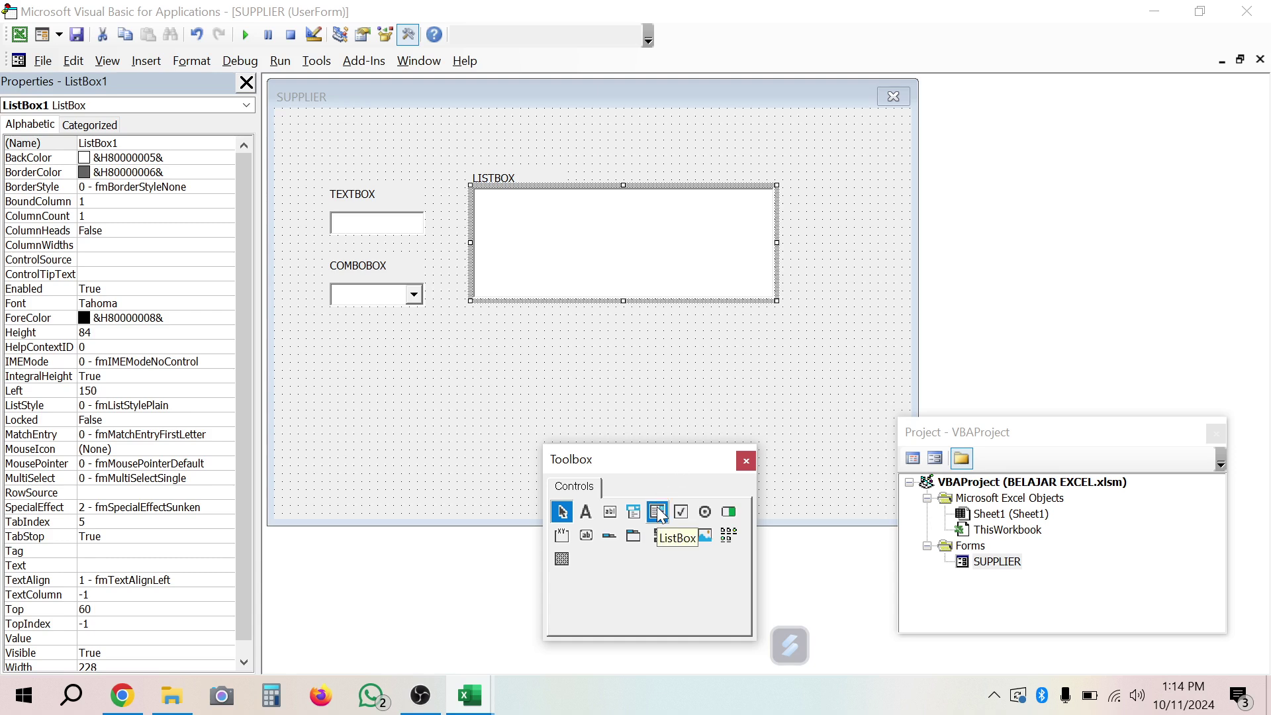
{"action": "left_click", "coordinate": [728, 534]}
{"action": "left_click_drag", "start_coordinate": [473, 332], "coordinate": [794, 456]}
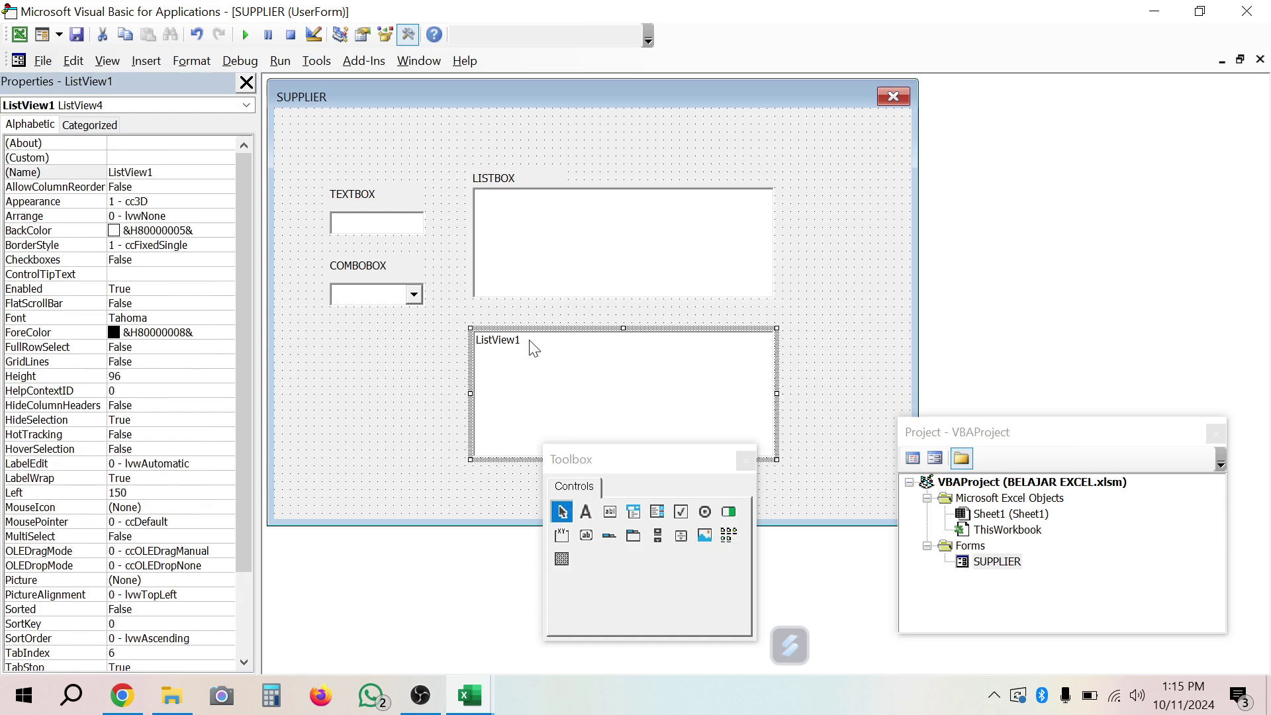
- Copy the LISTBOX label and paste a duplicate just above the list view
{"action": "right_click", "coordinate": [503, 178]}
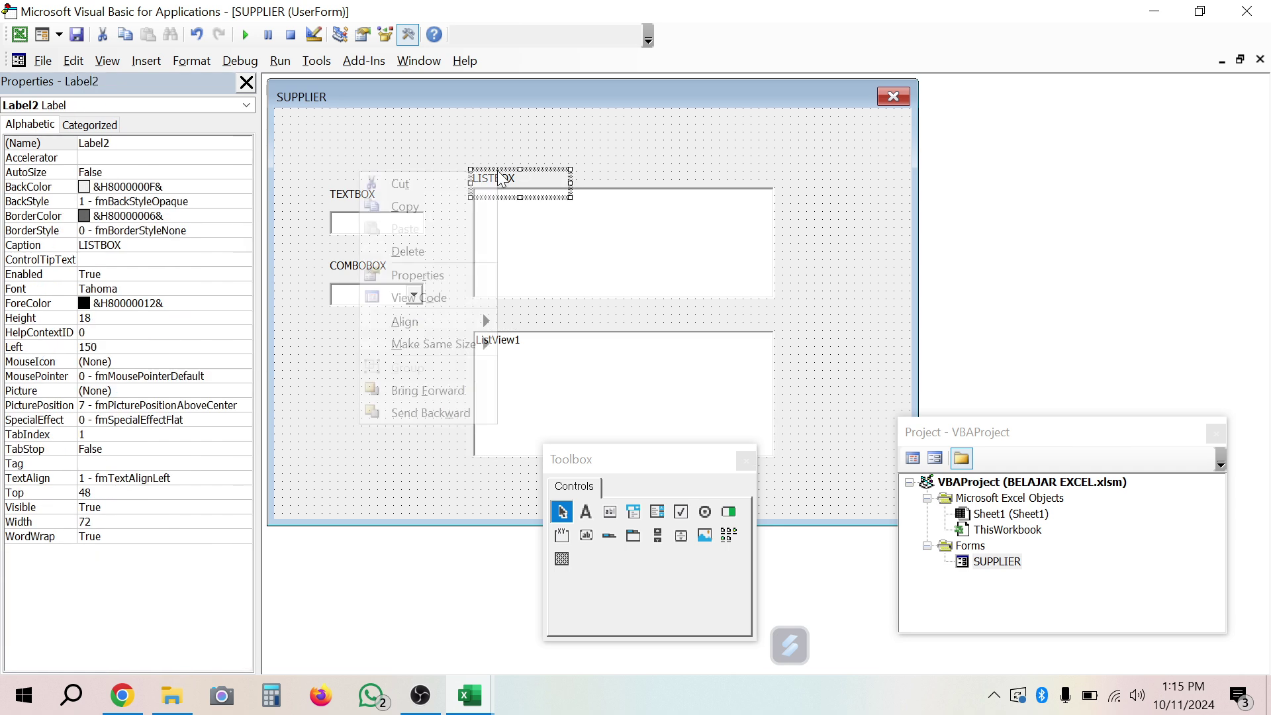
{"action": "left_click", "coordinate": [476, 205]}
{"action": "left_click", "coordinate": [491, 316]}
{"action": "right_click", "coordinate": [491, 316]}
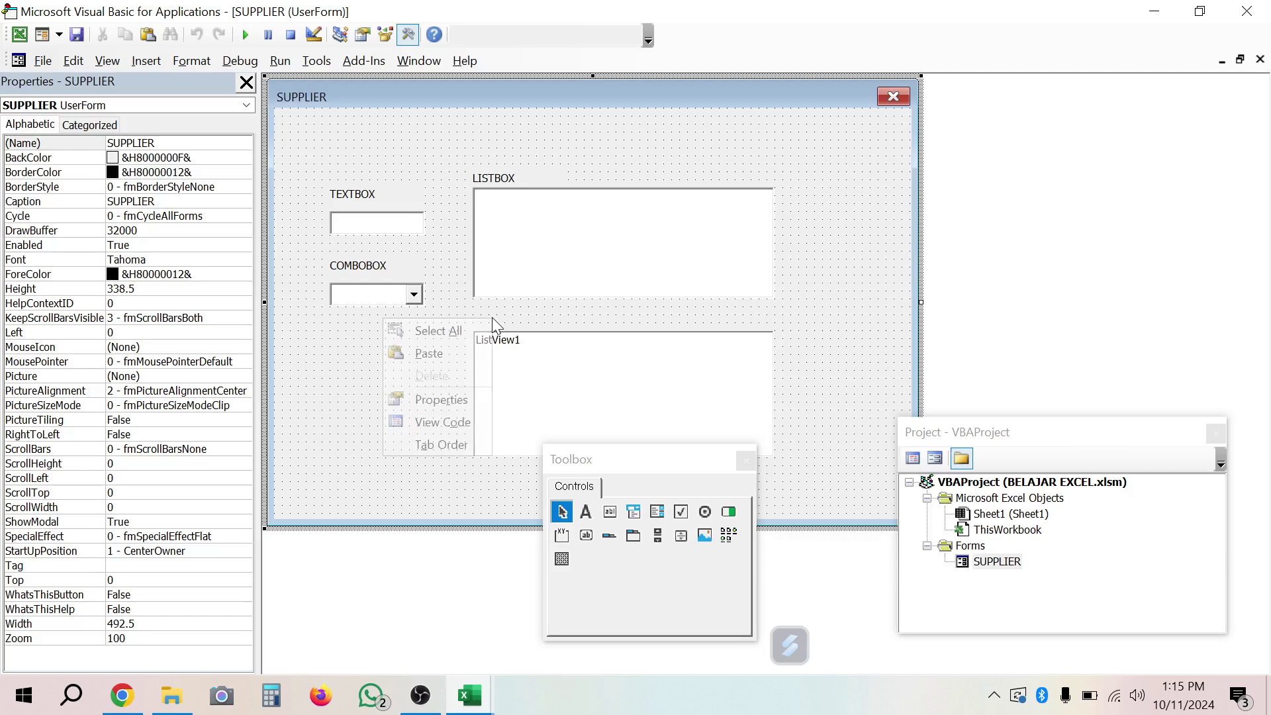
{"action": "left_click", "coordinate": [466, 353]}
{"action": "left_click_drag", "start_coordinate": [569, 317], "coordinate": [499, 325]}
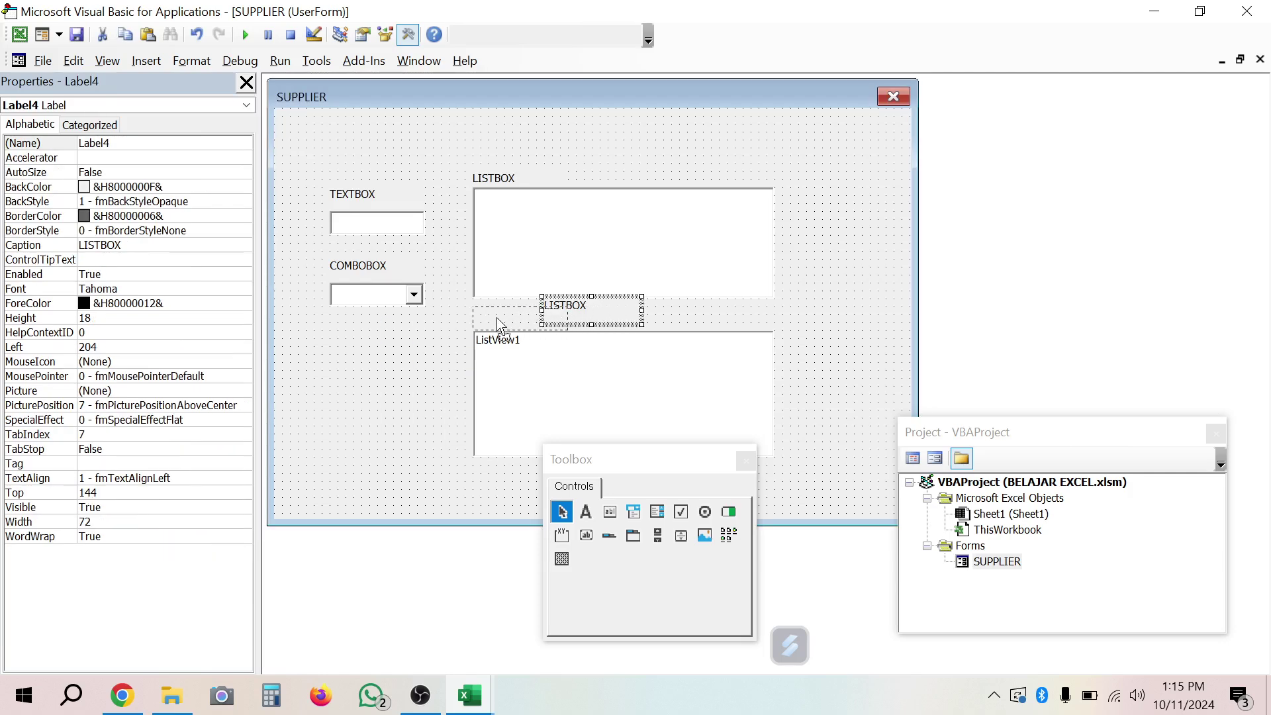
- Change the copied label's caption to LISVIEW and nudge it down onto the list view
{"action": "left_click", "coordinate": [528, 324]}
{"action": "double_click", "coordinate": [503, 313]}
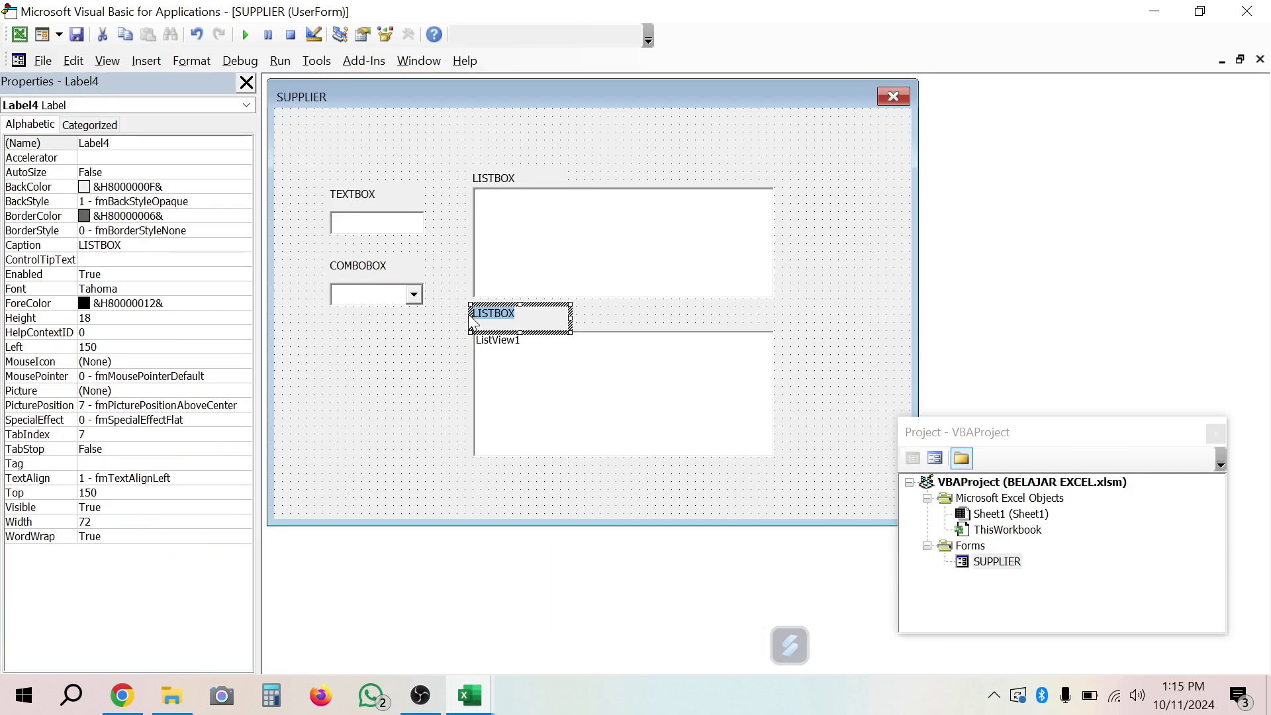
{"action": "type", "text": "LISVI"}
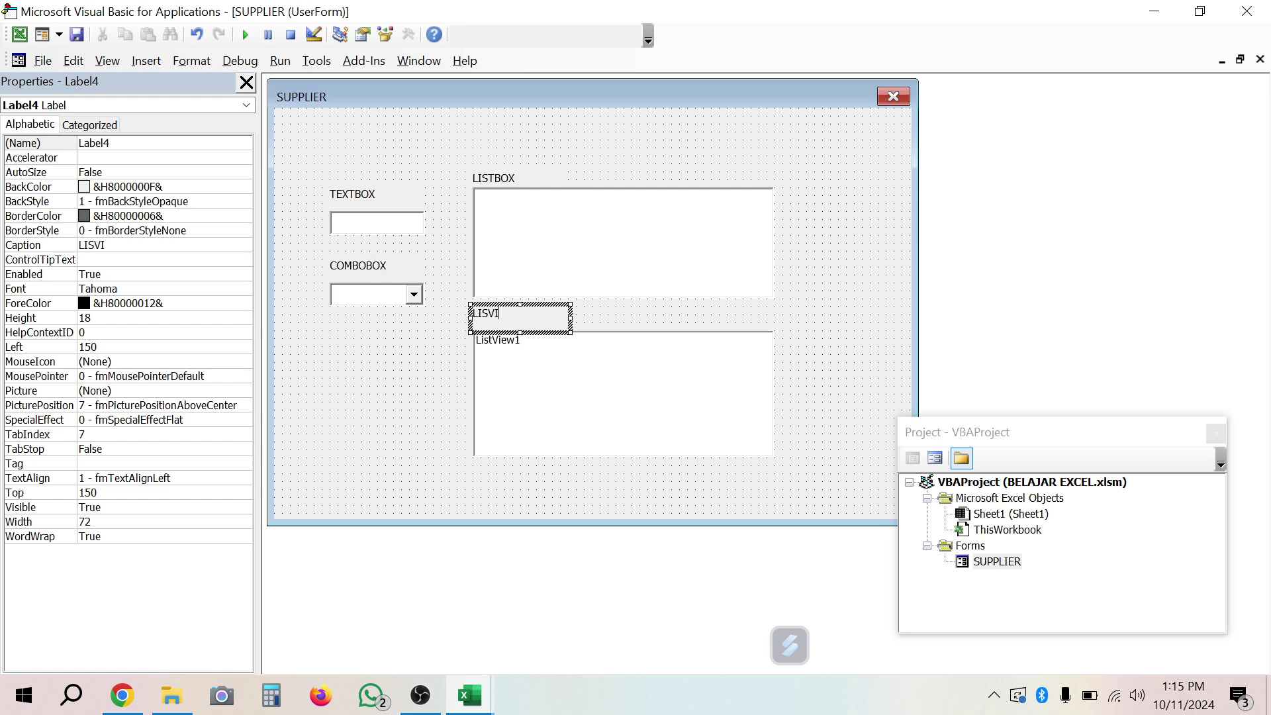
{"action": "type", "text": "EW"}
{"action": "left_click", "coordinate": [602, 325]}
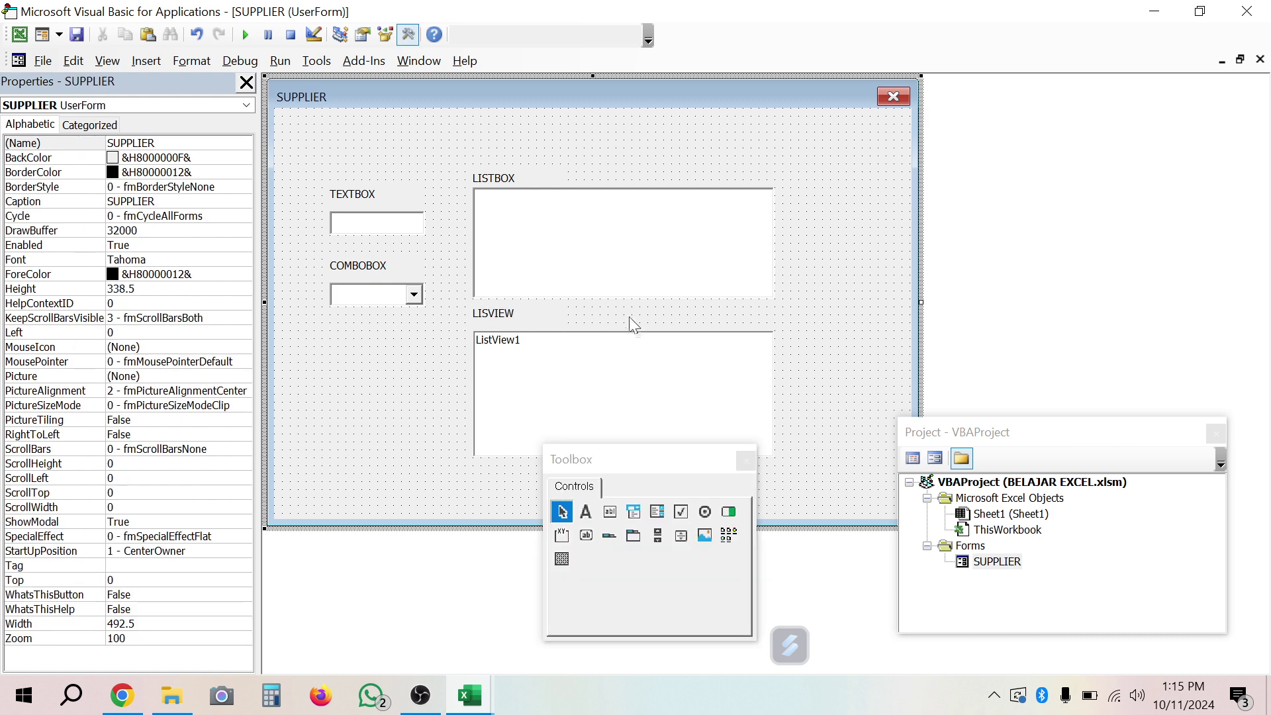
{"action": "left_click", "coordinate": [510, 312]}
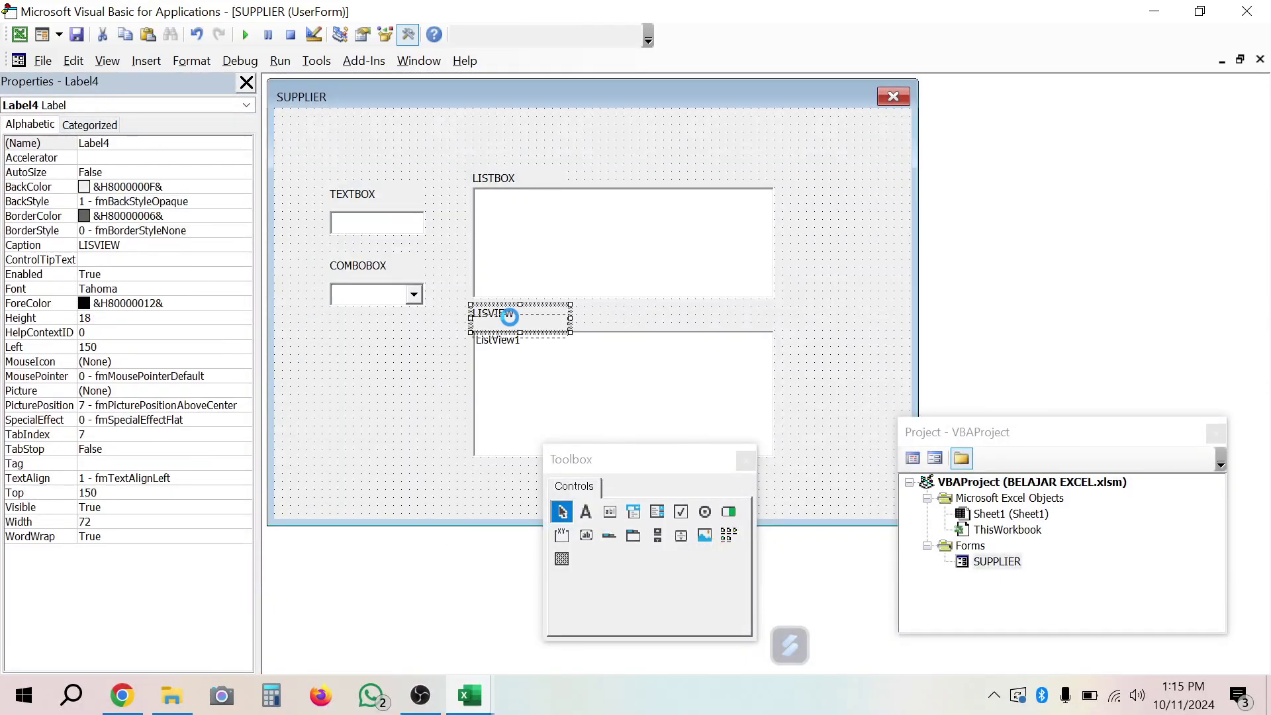
{"action": "left_click_drag", "start_coordinate": [511, 314], "coordinate": [510, 320]}
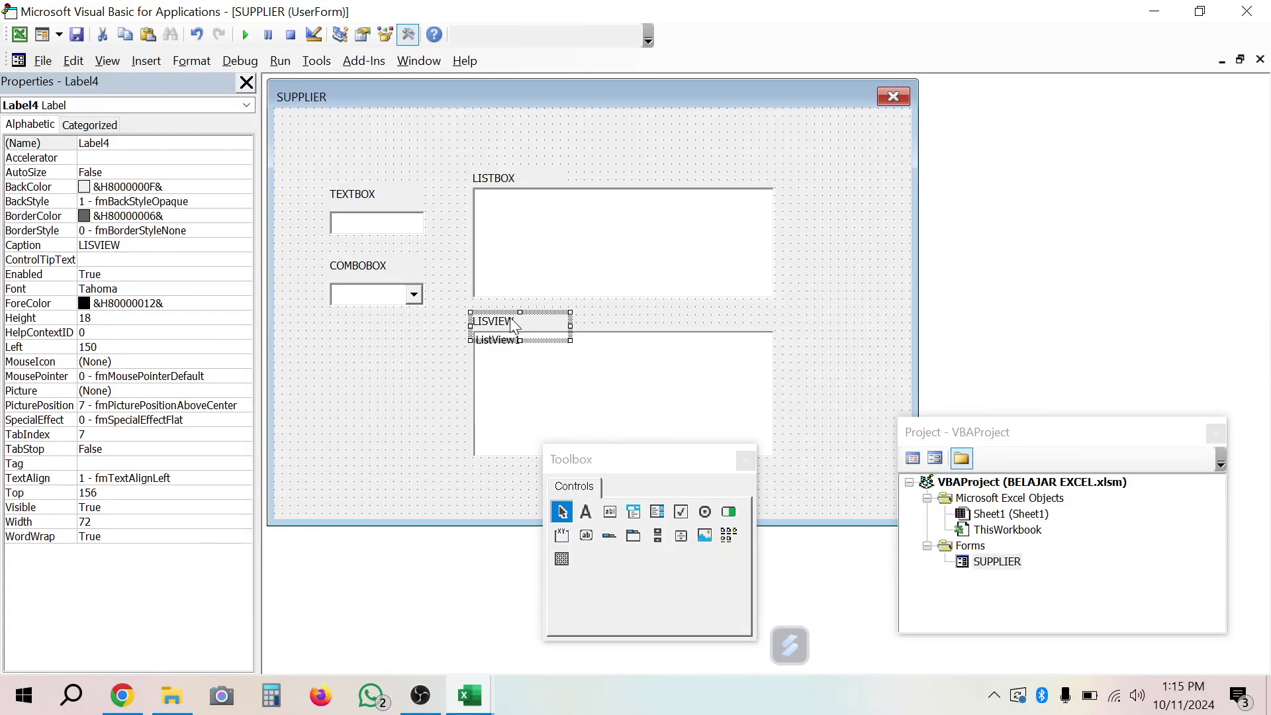
{"action": "left_click", "coordinate": [569, 361]}
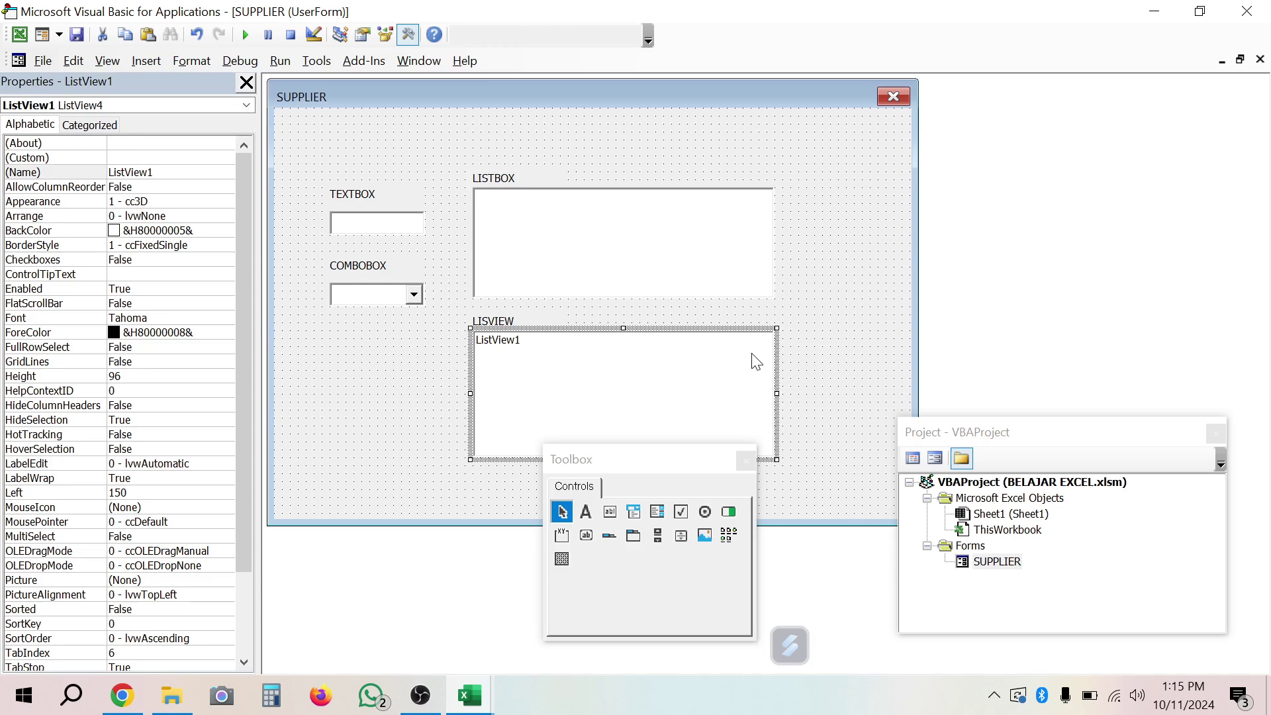
{"action": "left_click", "coordinate": [470, 695]}
{"action": "left_click", "coordinate": [425, 611]}
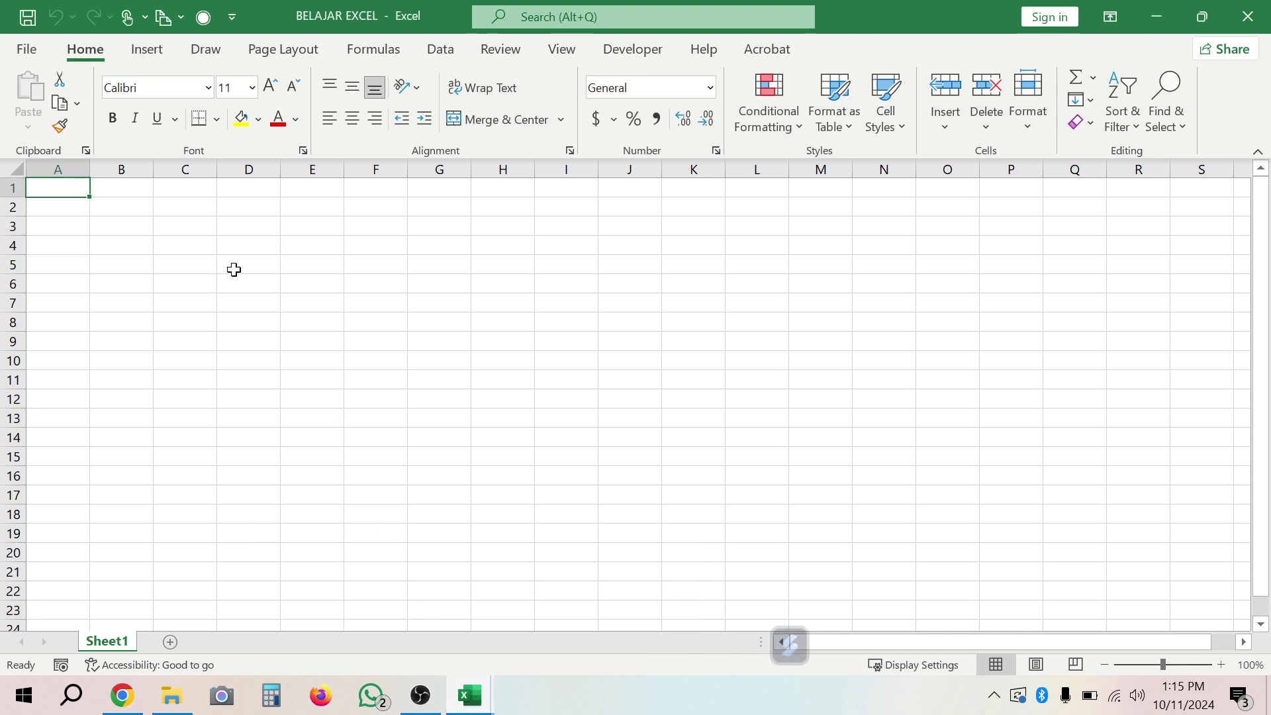
{"action": "left_click", "coordinate": [125, 207]}
{"action": "type", "text": "2000"}
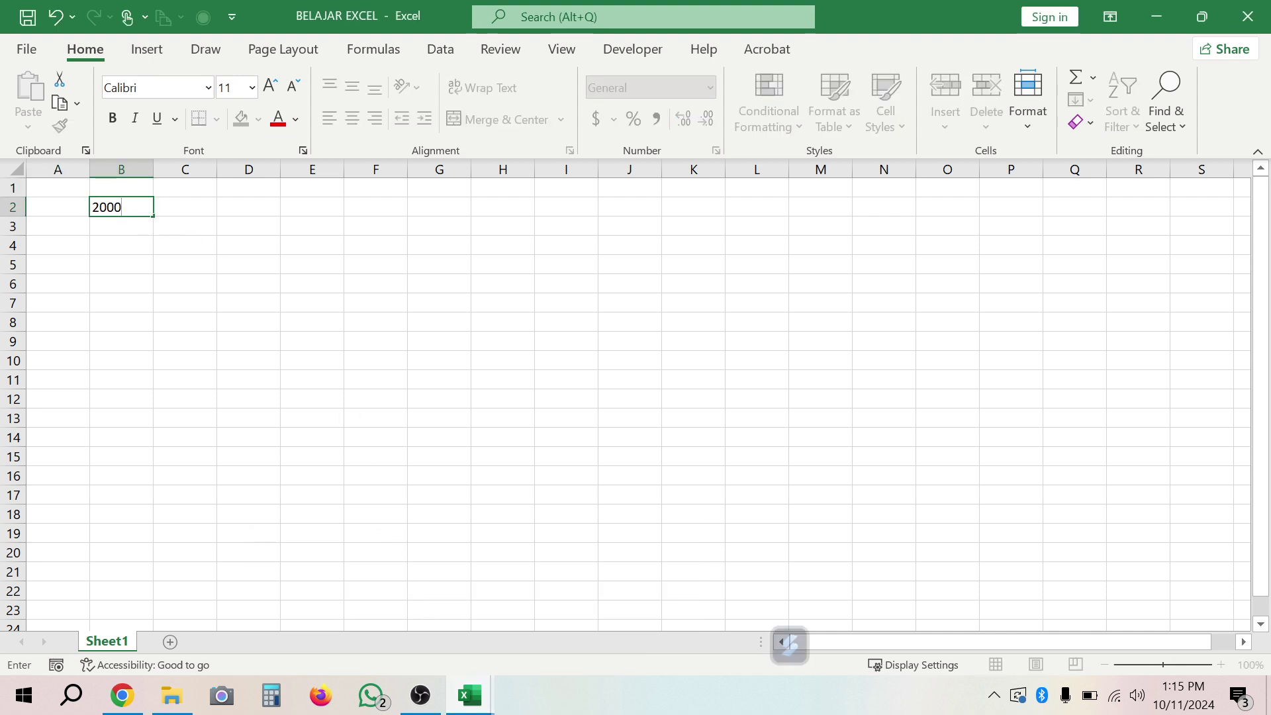
{"action": "key", "text": "Return"}
{"action": "type", "text": "15"}
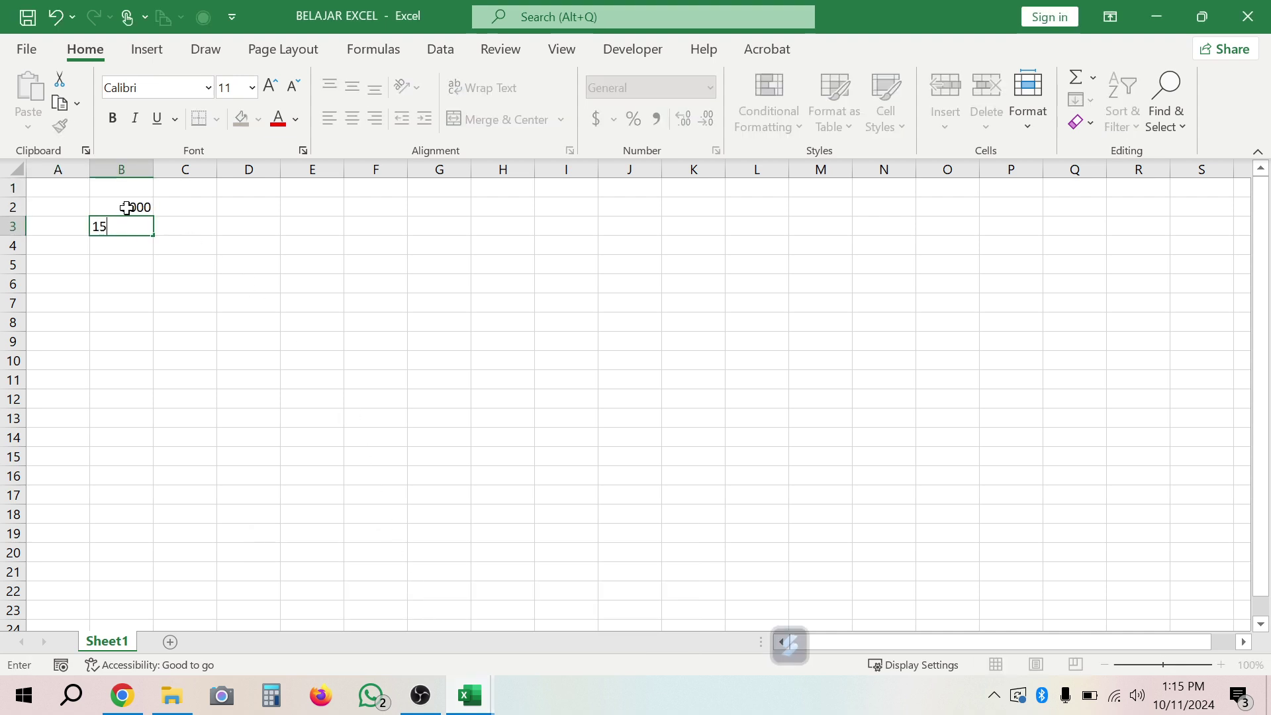
{"action": "type", "text": "000"}
{"action": "key", "text": "Return"}
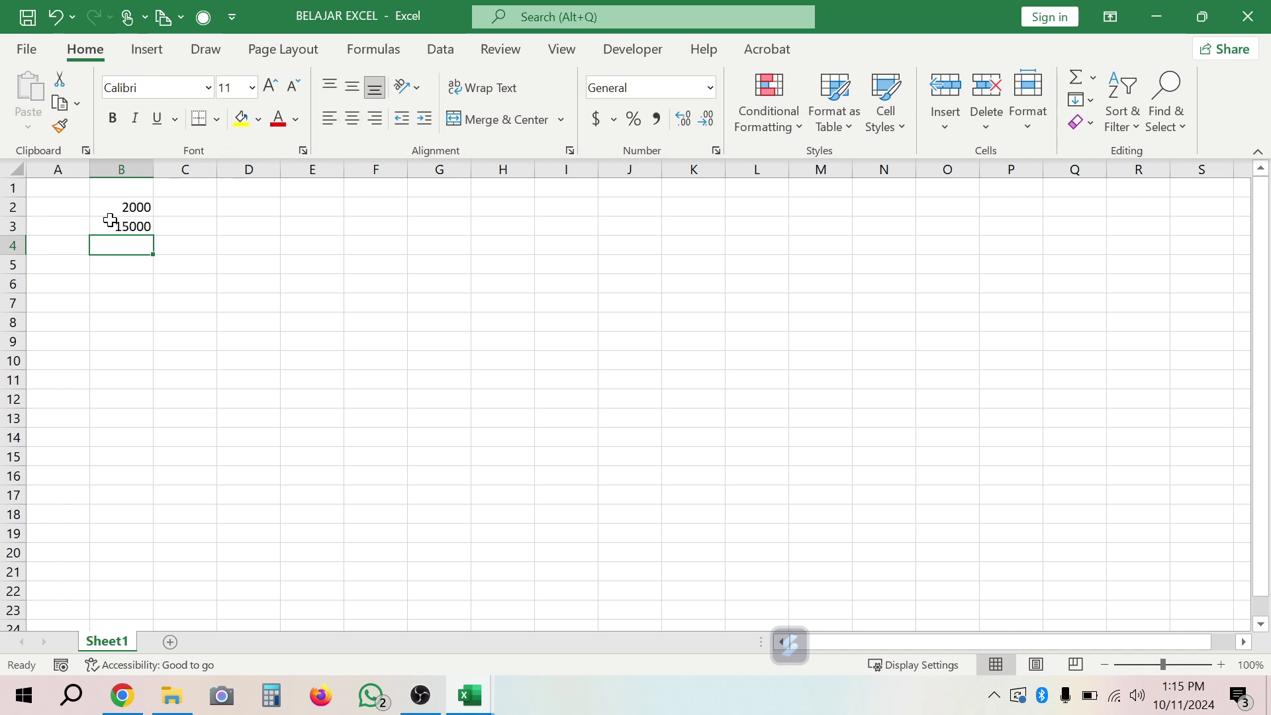
{"action": "left_click_drag", "start_coordinate": [119, 208], "coordinate": [123, 226]}
{"action": "left_click", "coordinate": [328, 121]}
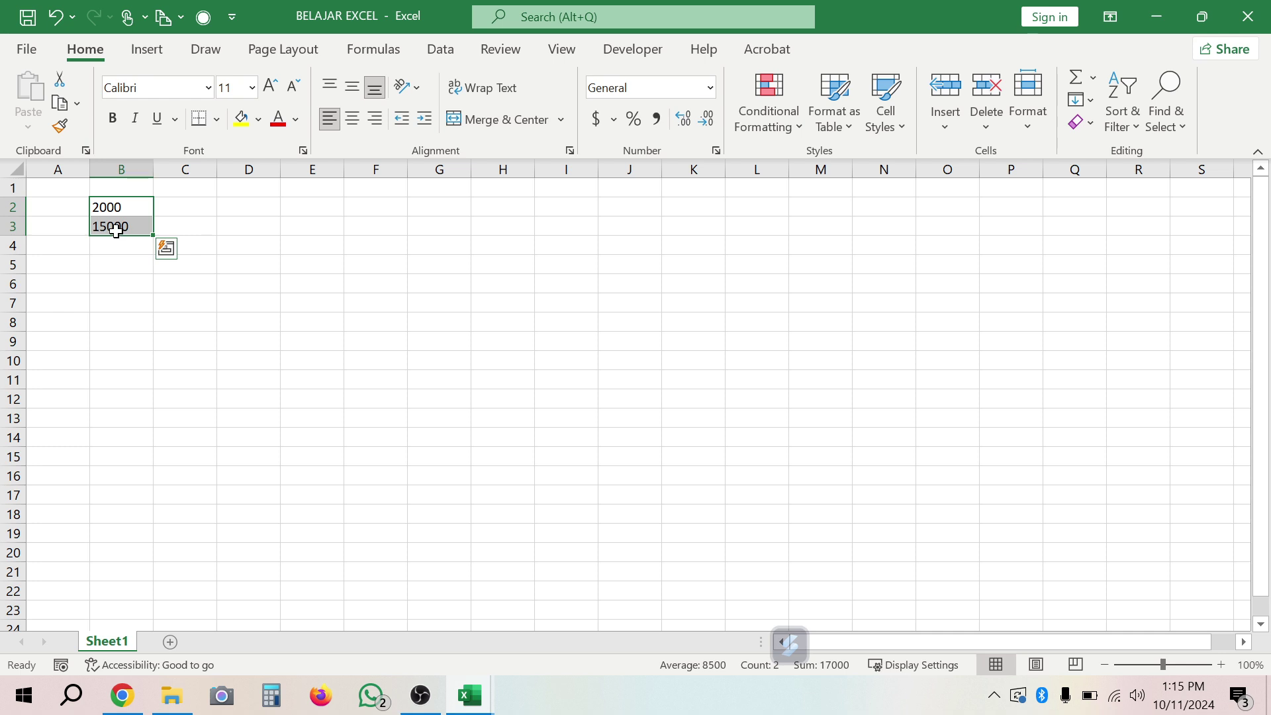
{"action": "left_click", "coordinate": [376, 119]}
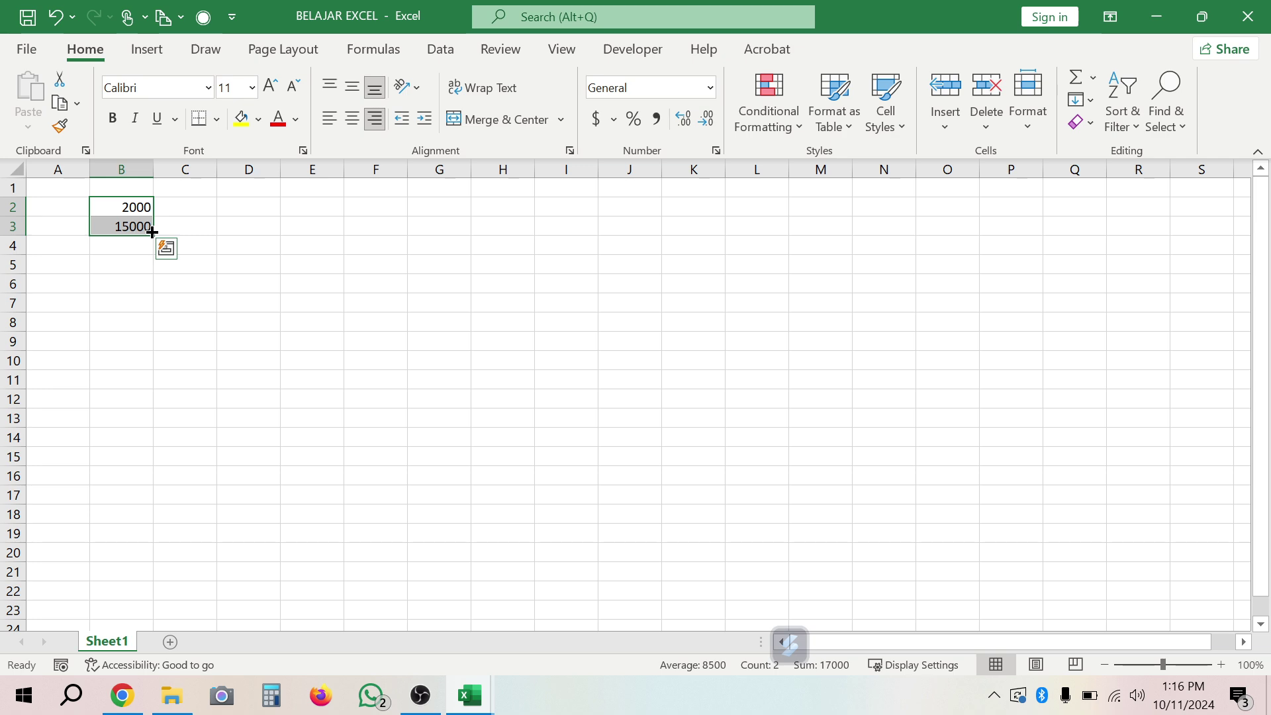
{"action": "left_click", "coordinate": [468, 702]}
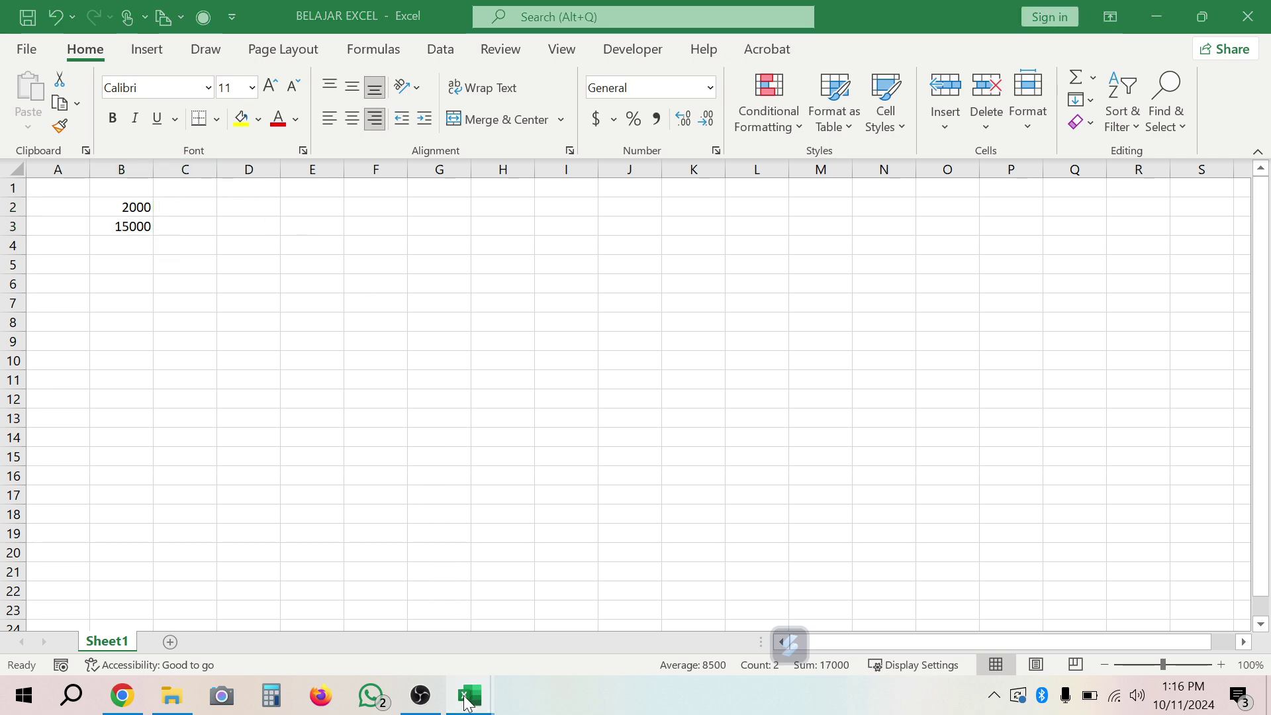
- Back in the VBA editor, draw an image box below the COMBOBOX field
{"action": "left_click", "coordinate": [534, 605]}
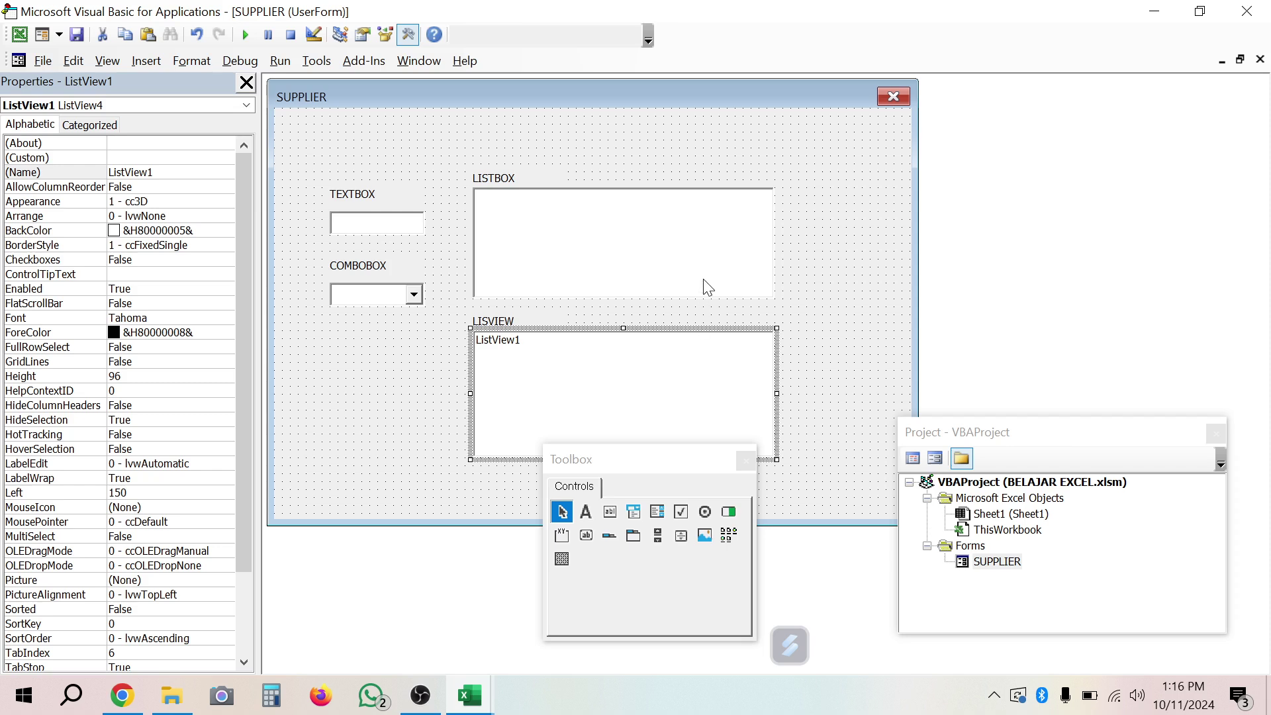
{"action": "left_click", "coordinate": [706, 537]}
{"action": "mouse_move", "coordinate": [324, 355]}
{"action": "left_mouse_down"}
{"action": "mouse_move", "coordinate": [345, 453]}
{"action": "mouse_move", "coordinate": [444, 492]}
{"action": "left_mouse_up"}
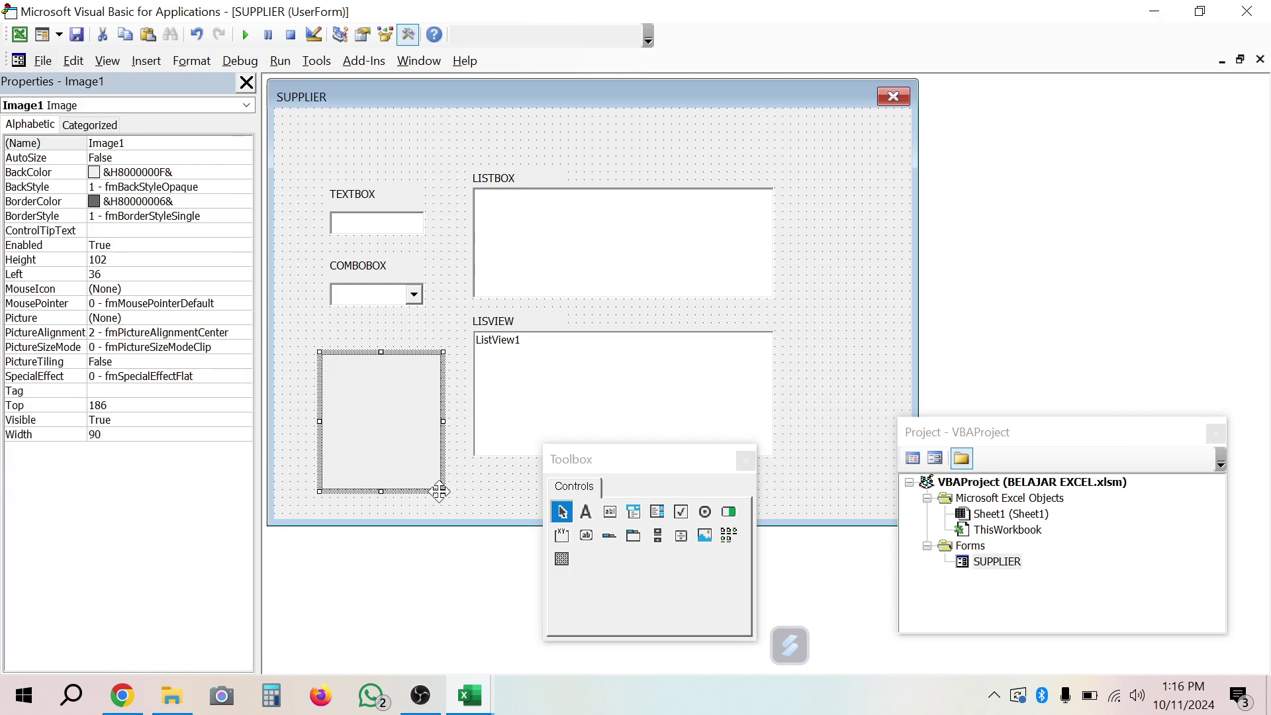
- Add a label captioned IMAGE just above the image box
{"action": "left_click", "coordinate": [586, 512]}
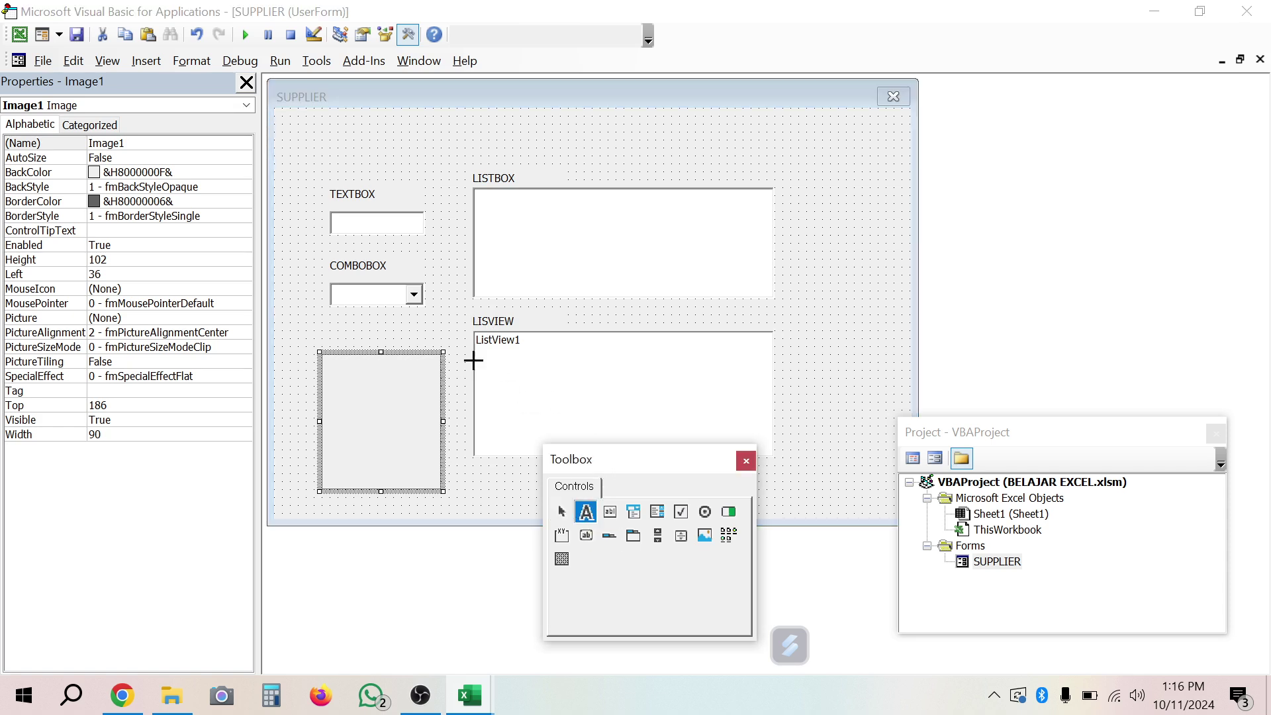
{"action": "left_click", "coordinate": [328, 319]}
{"action": "left_click", "coordinate": [367, 336]}
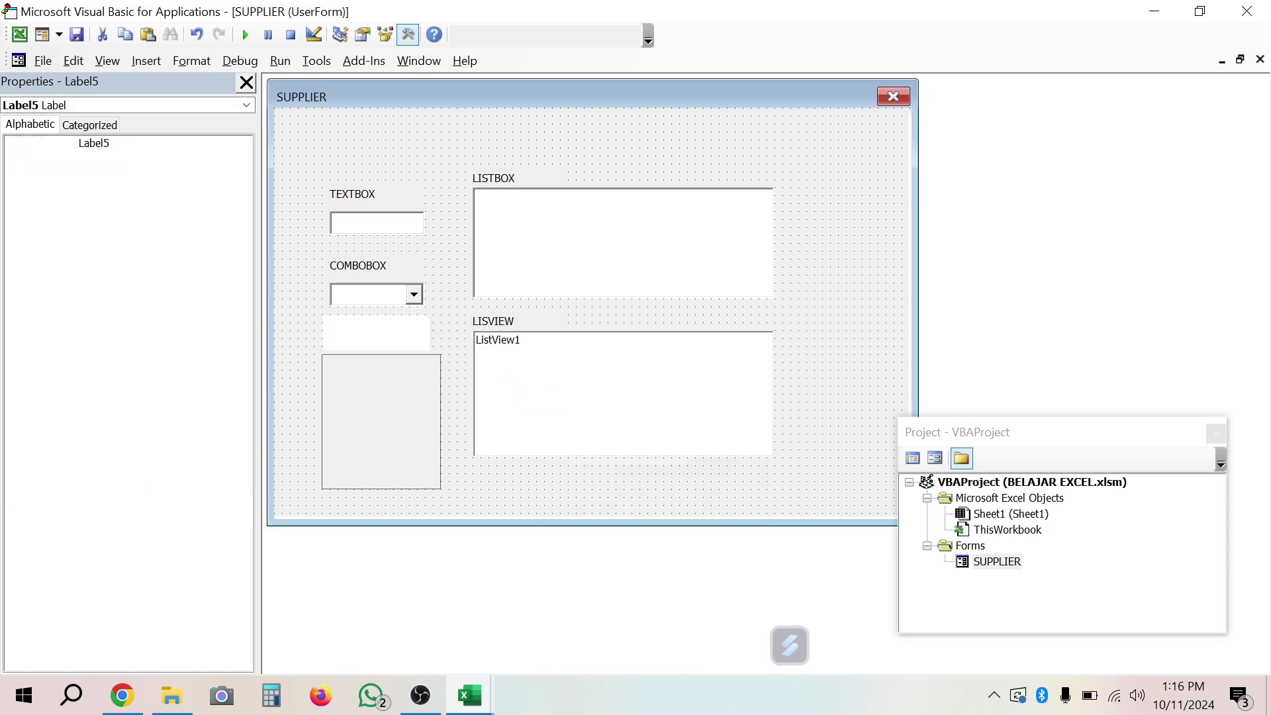
{"action": "left_click_drag", "start_coordinate": [361, 330], "coordinate": [326, 331]}
{"action": "type", "text": "IM"}
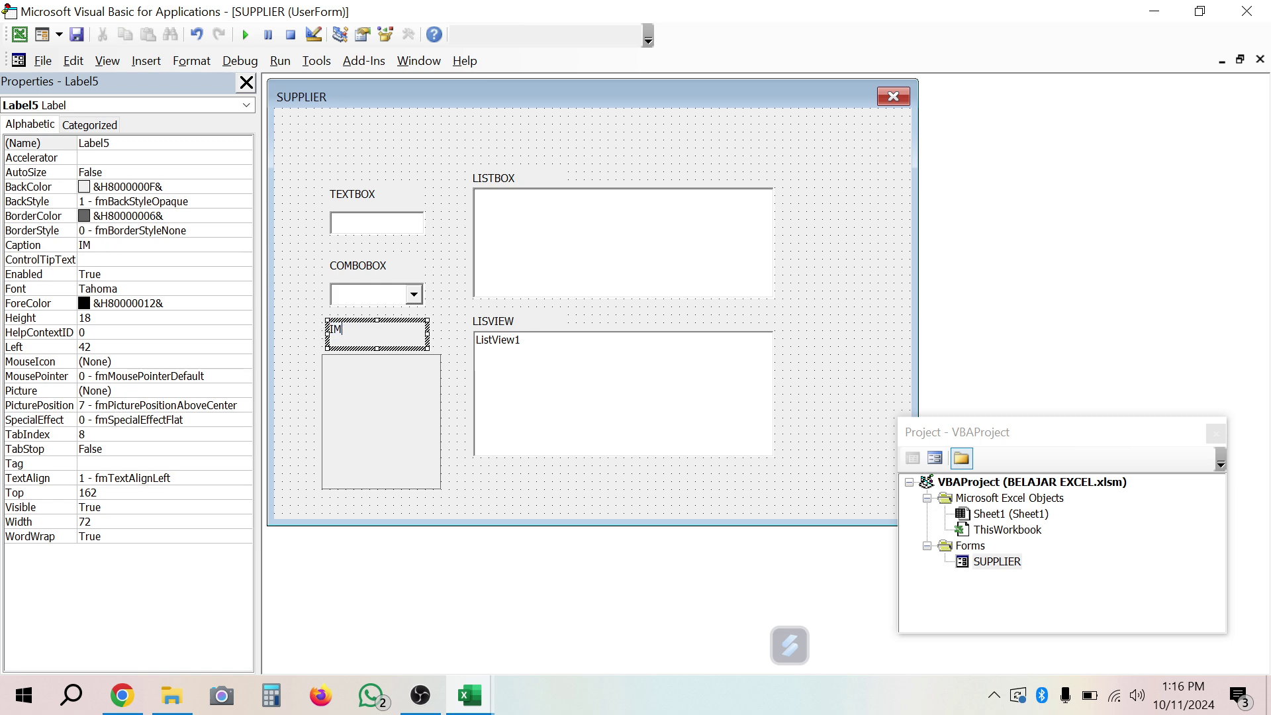
{"action": "type", "text": "AGE"}
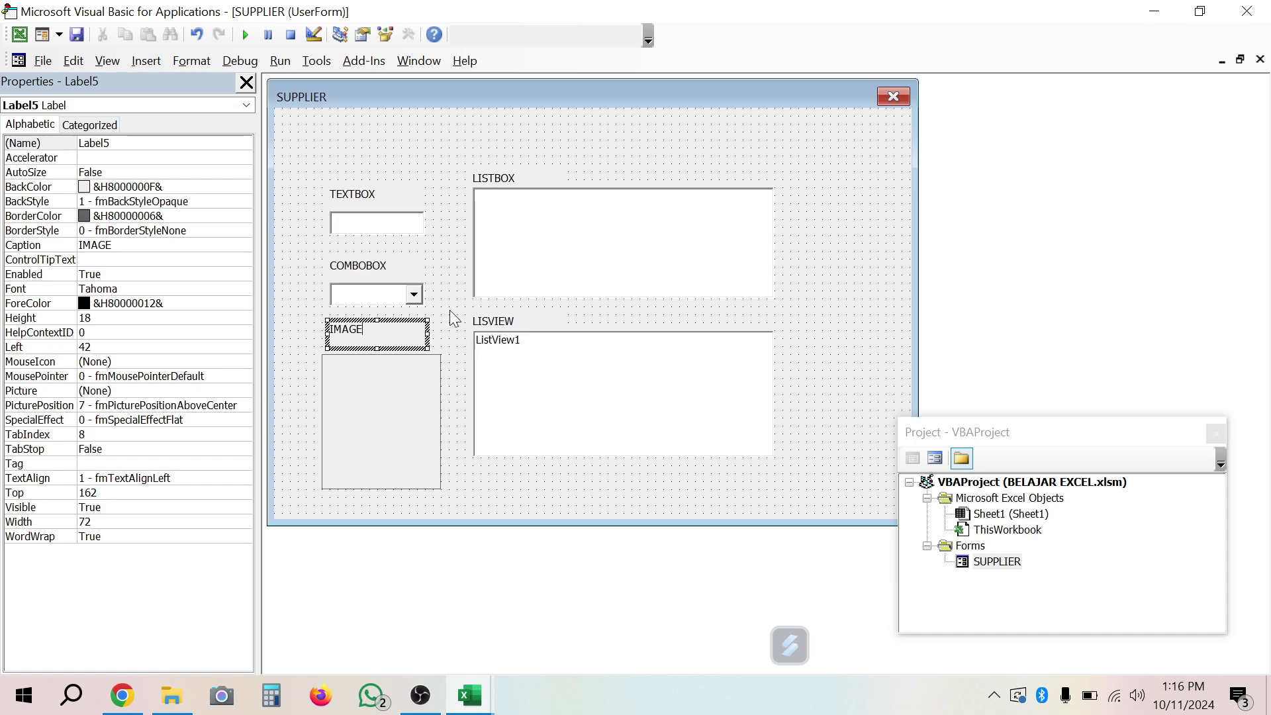
{"action": "left_click", "coordinate": [455, 316]}
{"action": "left_click", "coordinate": [379, 343]}
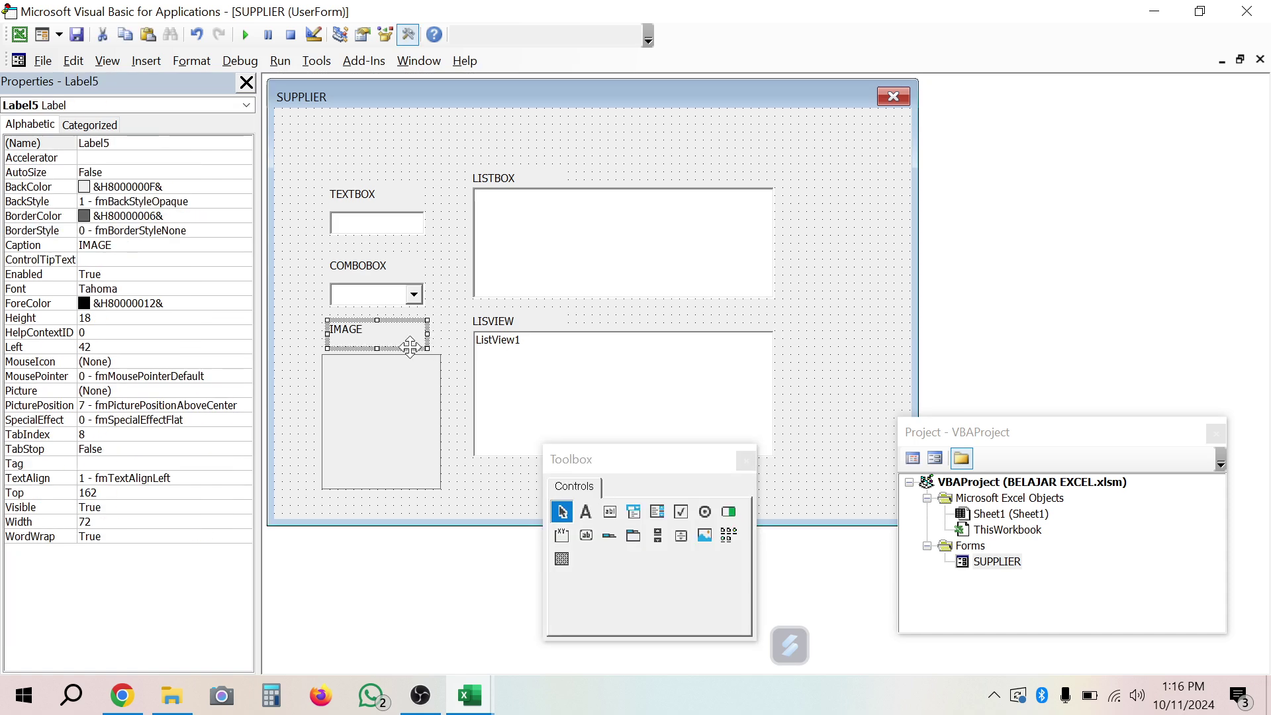
{"action": "left_click", "coordinate": [436, 422]}
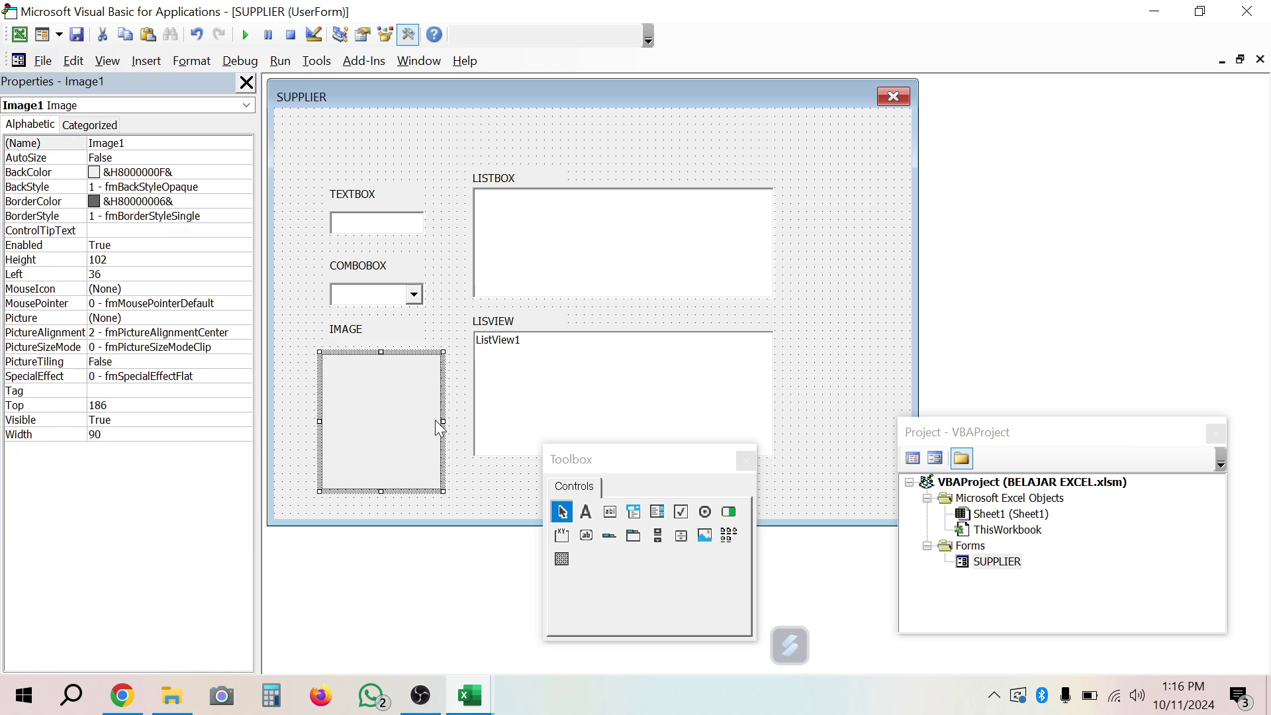
{"action": "left_click", "coordinate": [421, 340]}
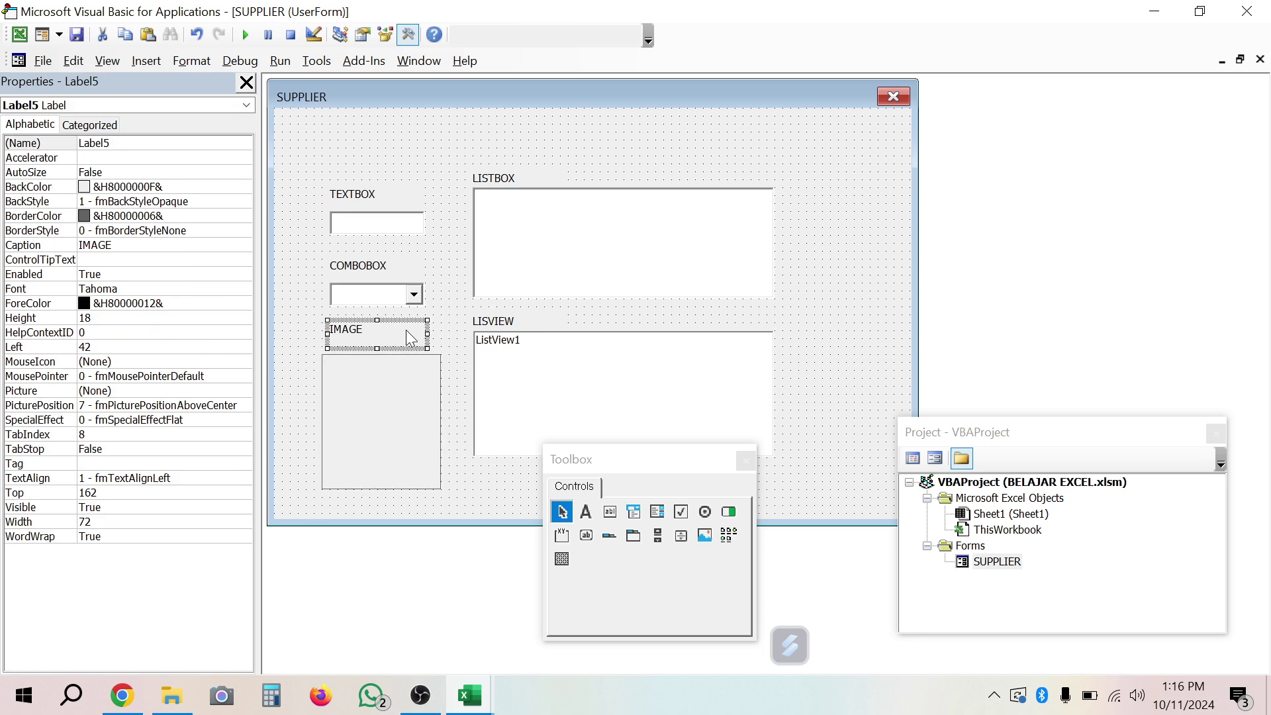
{"action": "left_click", "coordinate": [852, 259]}
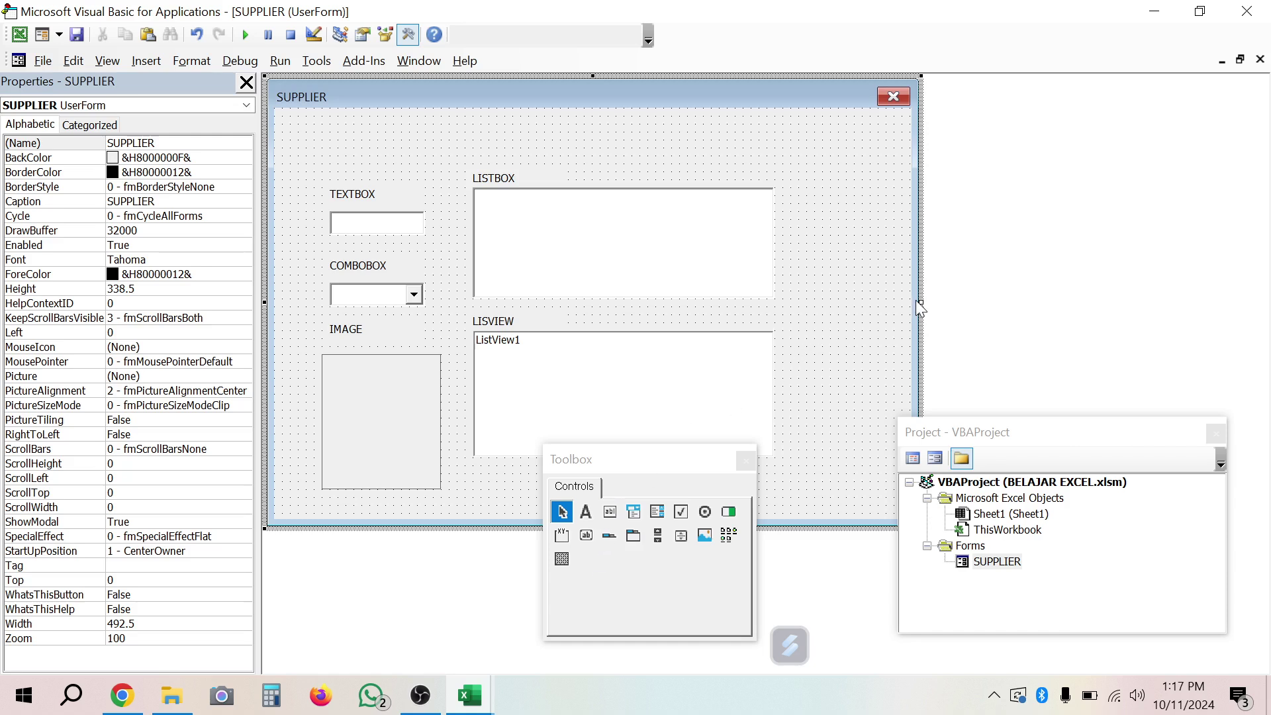
- Widen the SUPPLIER form to 576 and add the Microsoft Web Browser control from Additional Controls
{"action": "left_click_drag", "start_coordinate": [919, 303], "coordinate": [1031, 302]}
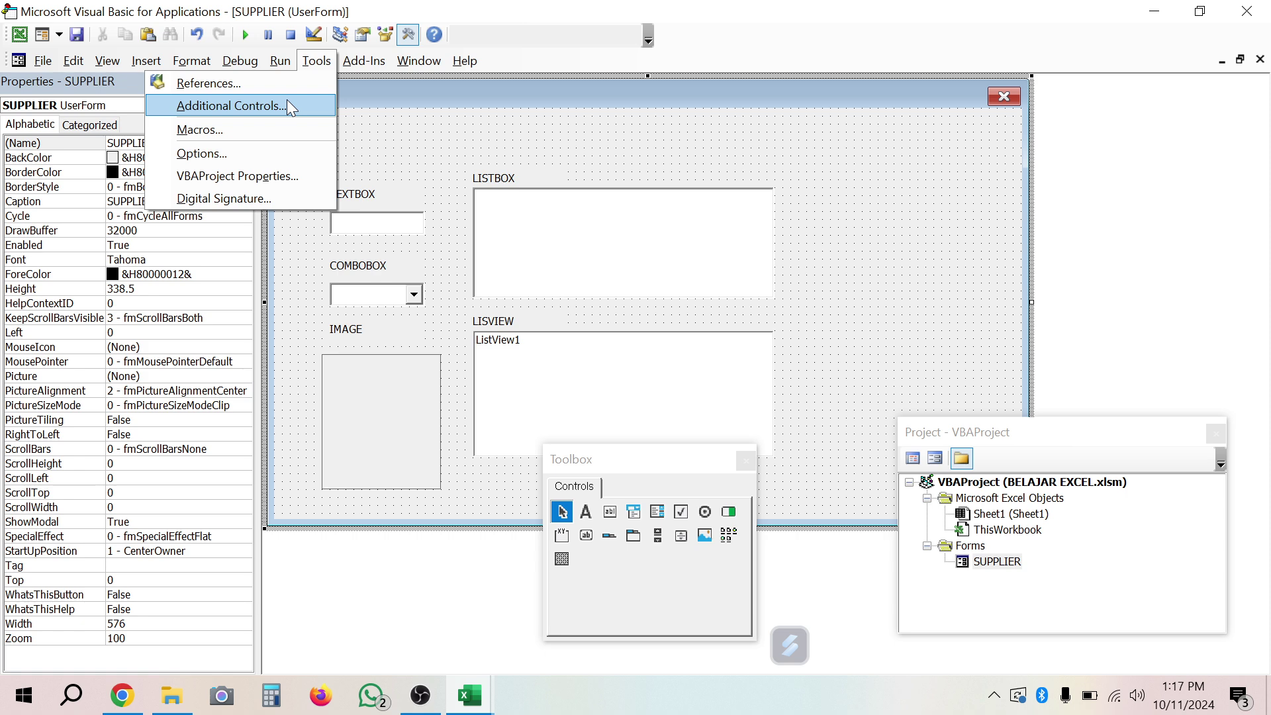
{"action": "left_click", "coordinate": [317, 62]}
{"action": "left_click", "coordinate": [319, 62]}
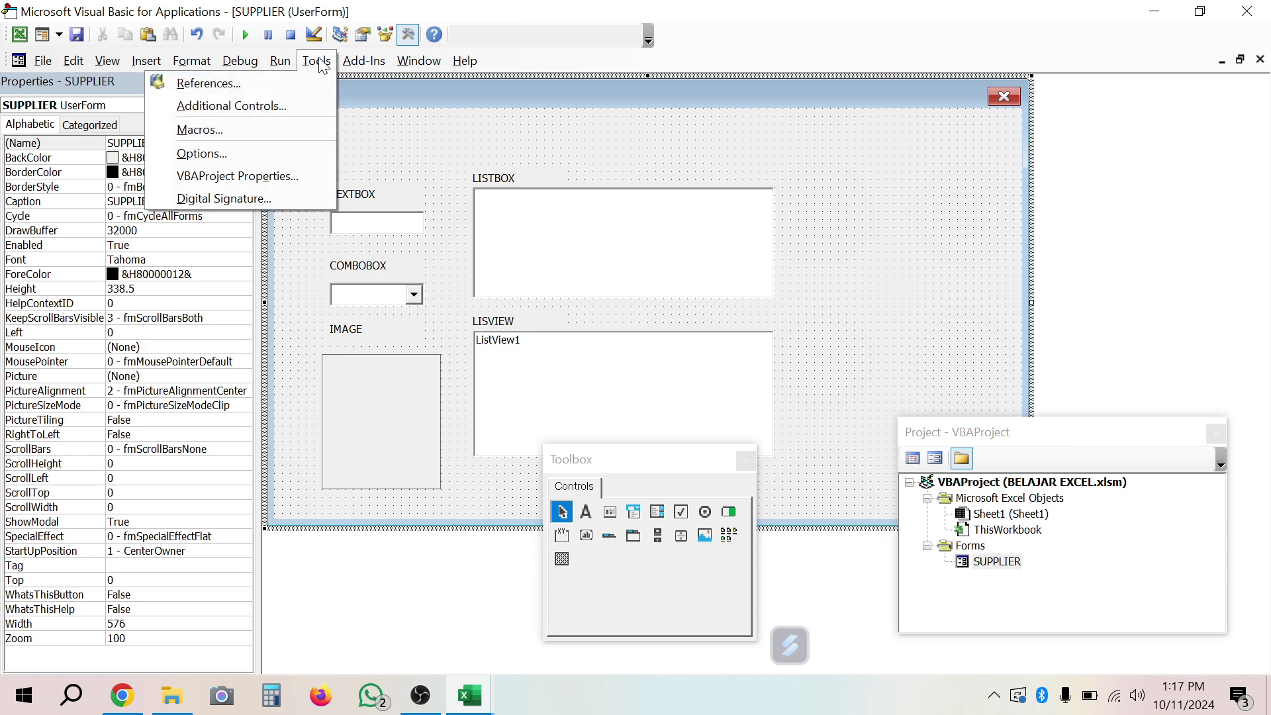
{"action": "left_click", "coordinate": [276, 106]}
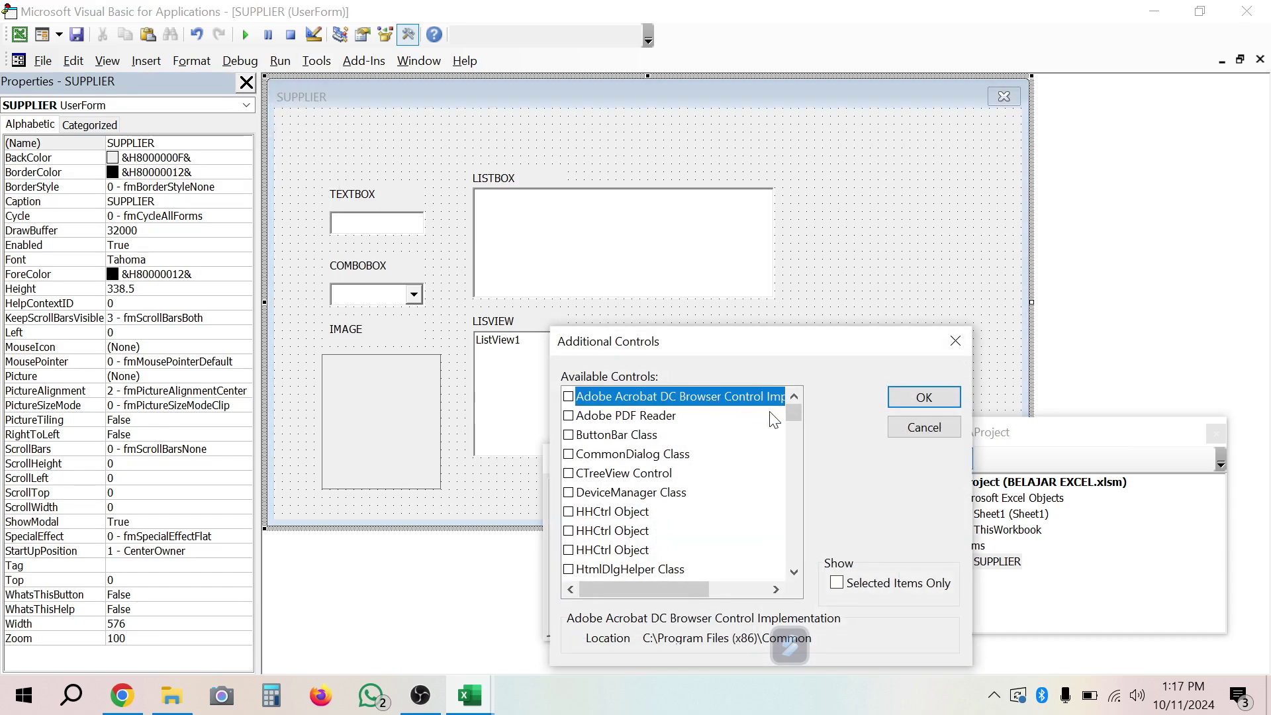
{"action": "left_click_drag", "start_coordinate": [789, 412], "coordinate": [787, 526]}
{"action": "left_click", "coordinate": [692, 531]}
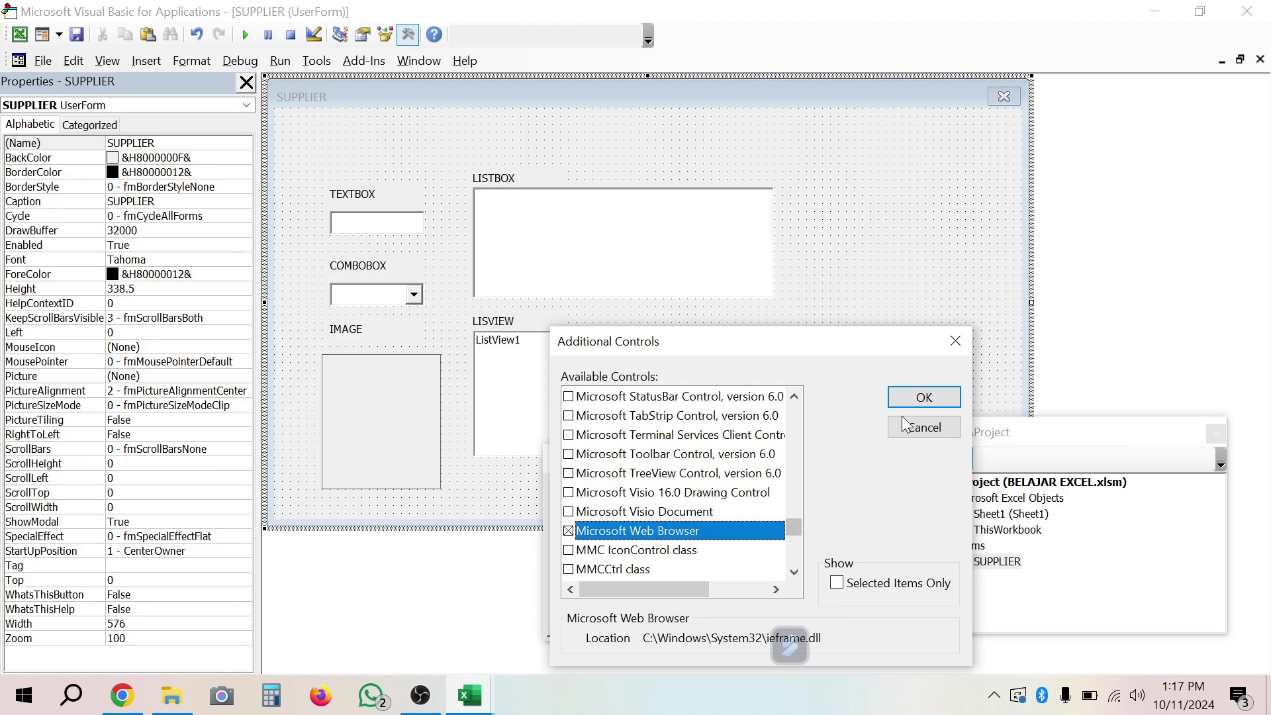
{"action": "left_click", "coordinate": [925, 397]}
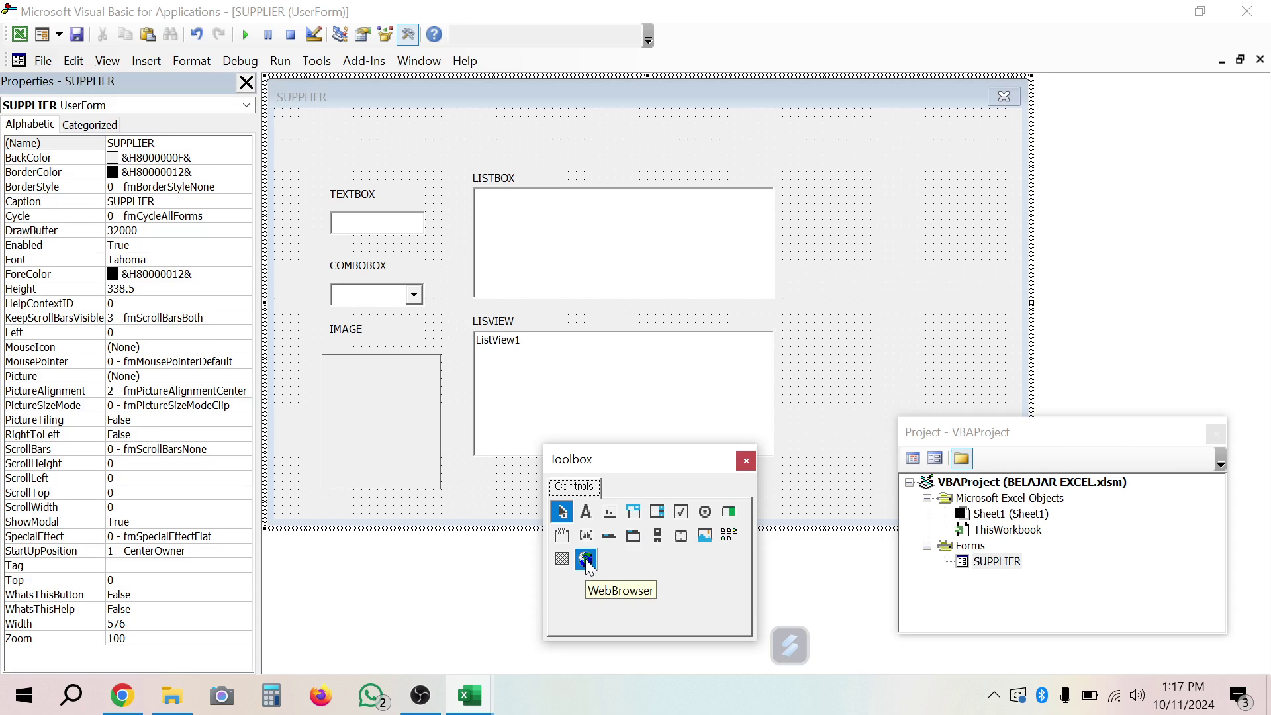
- Draw a 120×120 WebBrowser1 control right of the LISTBOX, then bring File Explorer forward
{"action": "left_click", "coordinate": [585, 559]}
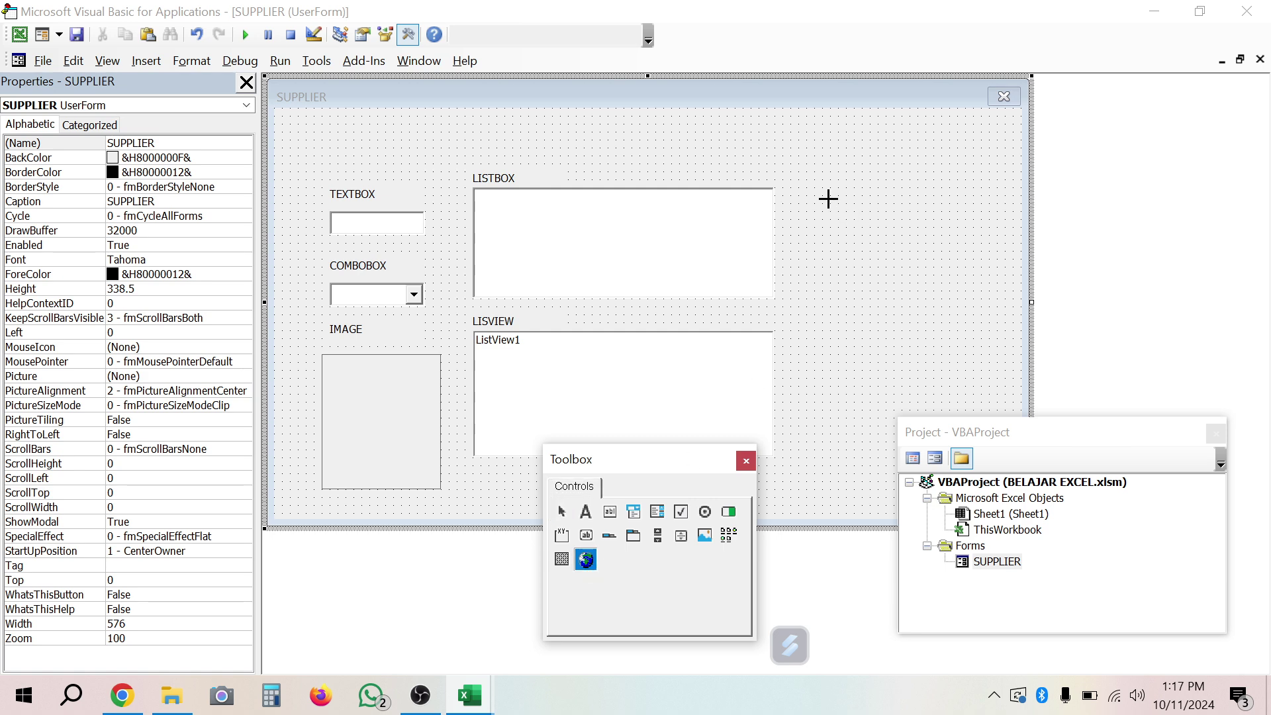
{"action": "mouse_move", "coordinate": [823, 190]}
{"action": "left_mouse_down"}
{"action": "mouse_move", "coordinate": [825, 240]}
{"action": "mouse_move", "coordinate": [984, 348]}
{"action": "left_mouse_up"}
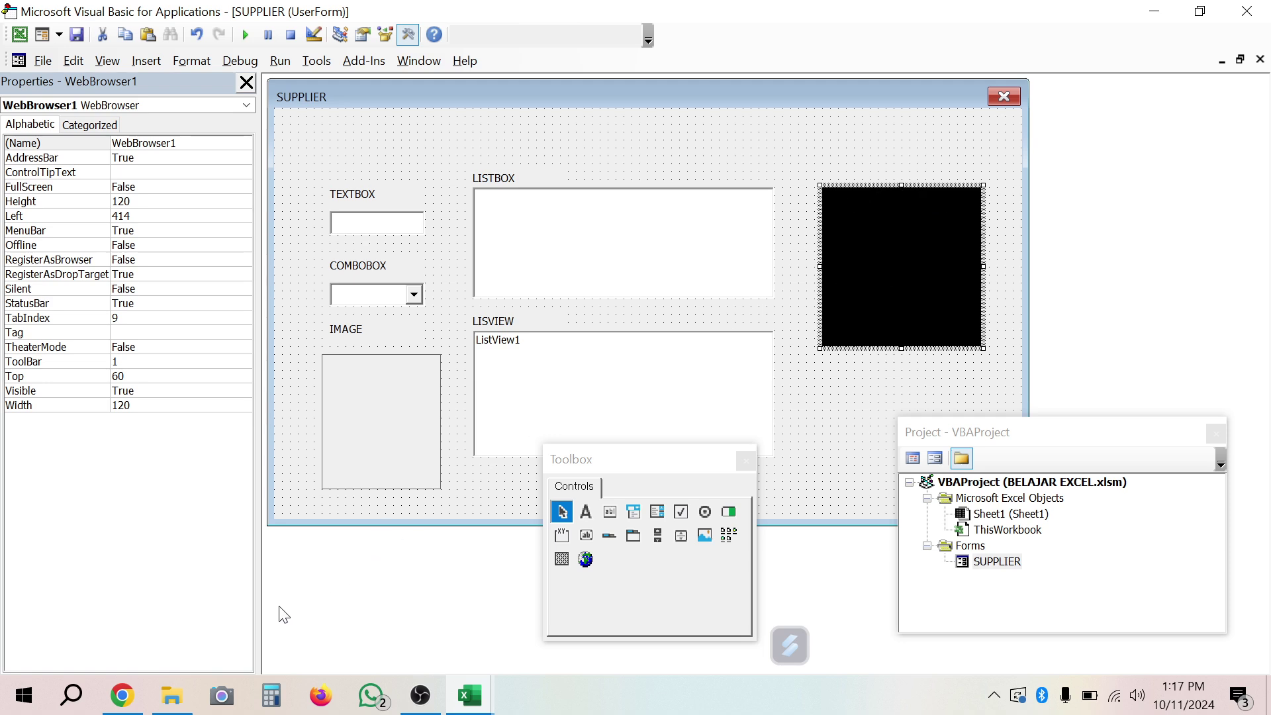
{"action": "left_click", "coordinate": [174, 697]}
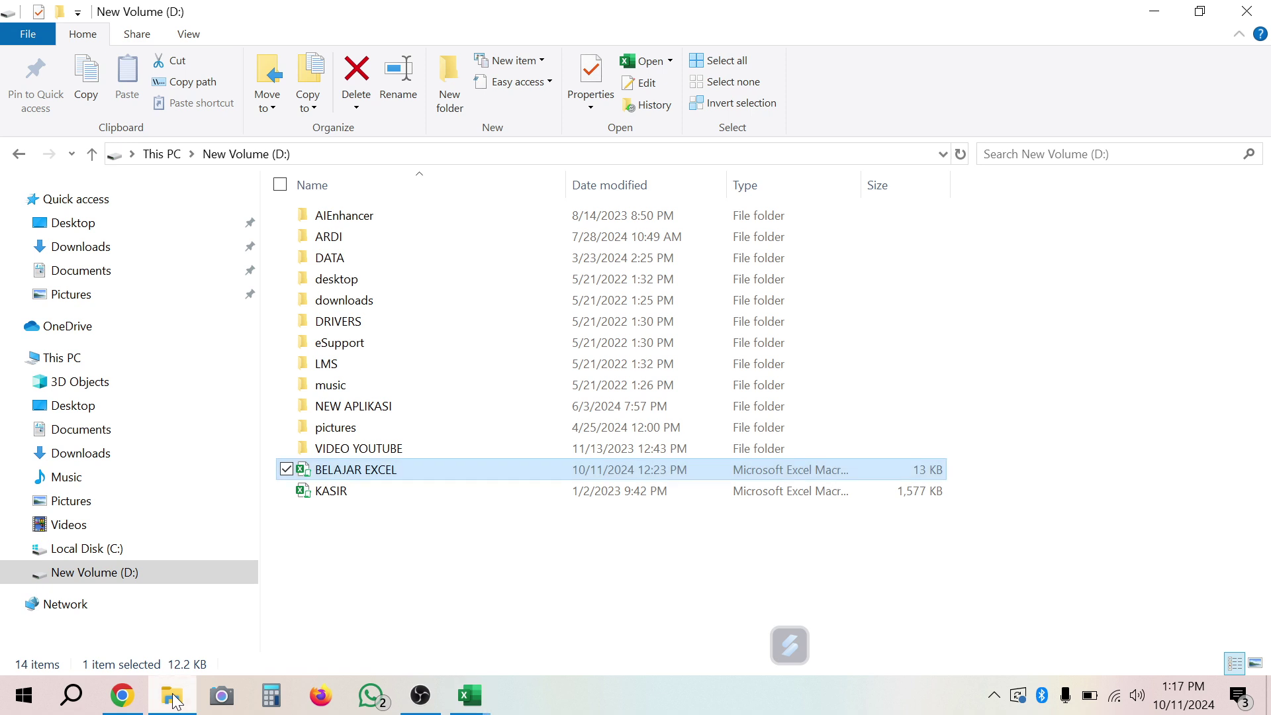
{"action": "mouse_move", "coordinate": [469, 695]}
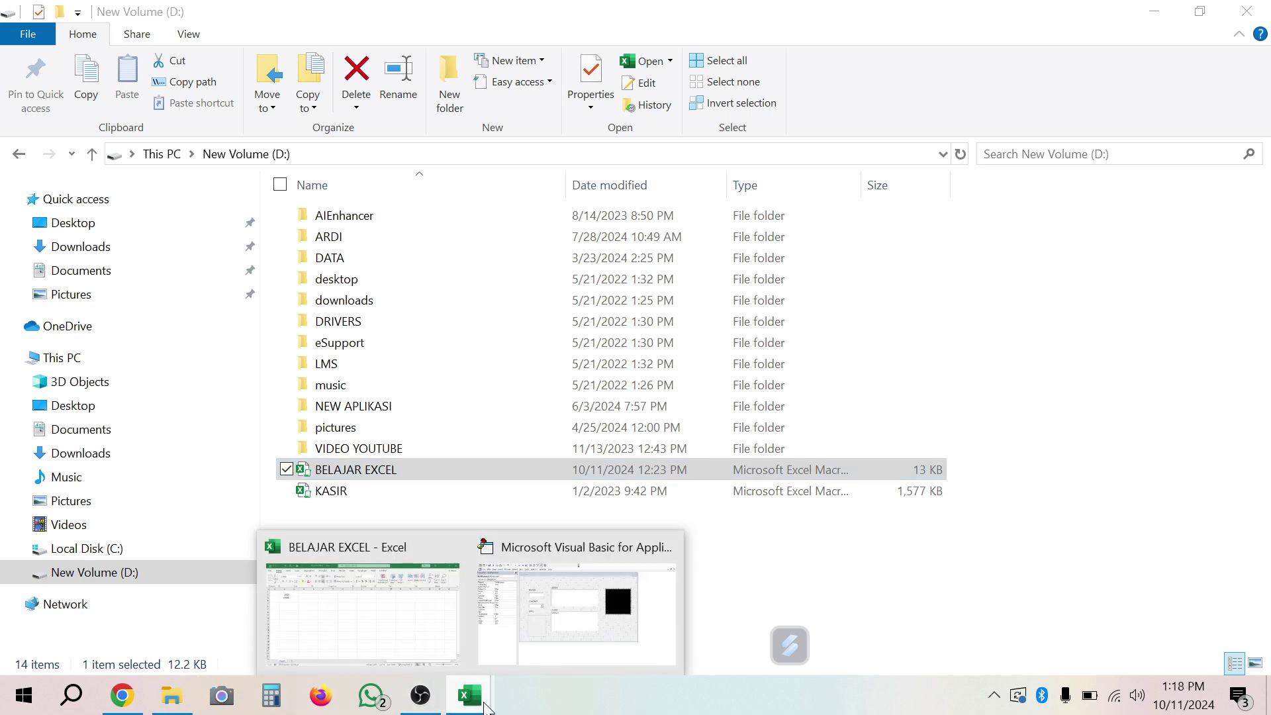
- Return to the Visual Basic for Applications window via the Excel taskbar thumbnail
{"action": "left_click", "coordinate": [621, 641]}
{"action": "left_click", "coordinate": [621, 641]}
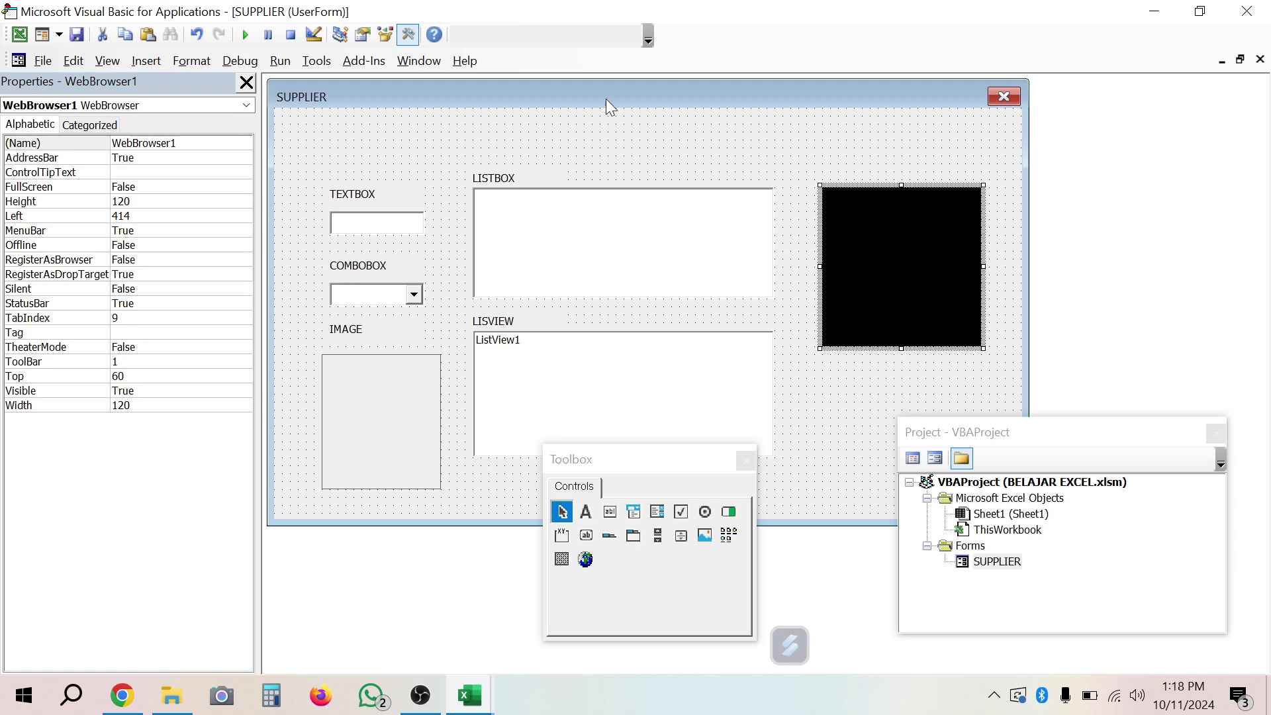
- Review the properties of the text box, combo box, list box and list view
{"action": "left_click", "coordinate": [420, 222]}
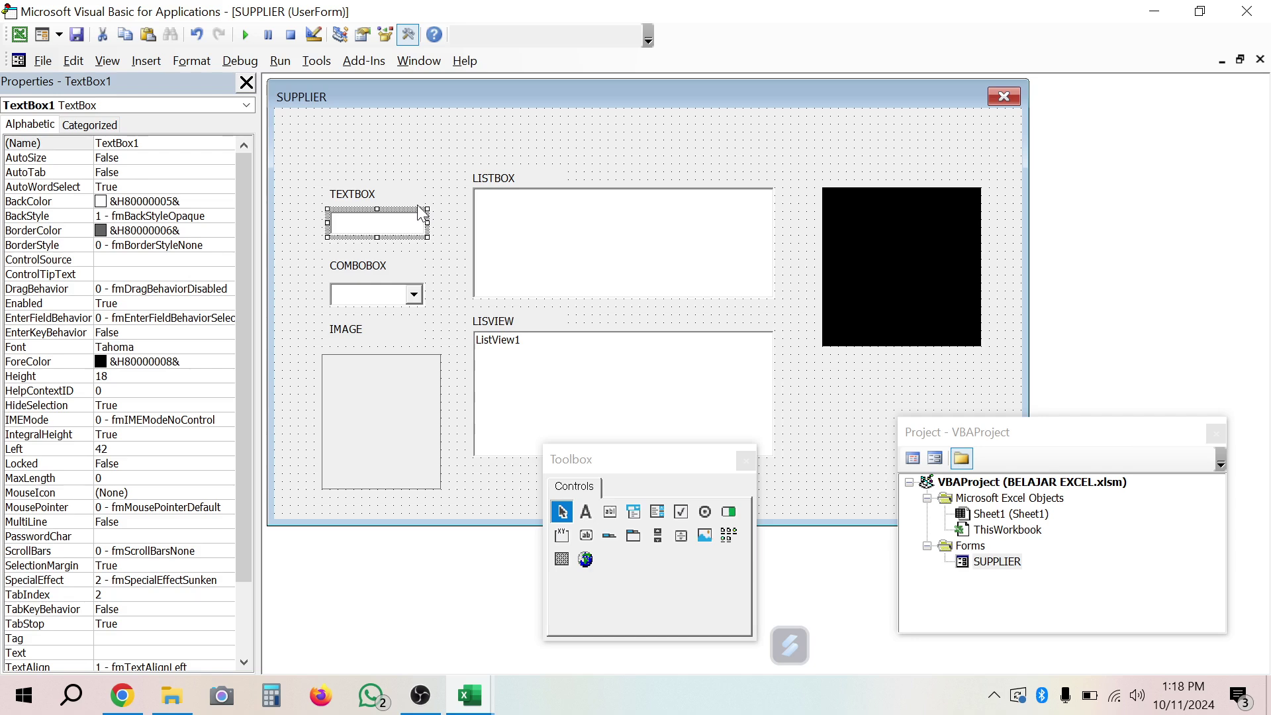
{"action": "left_click", "coordinate": [404, 298]}
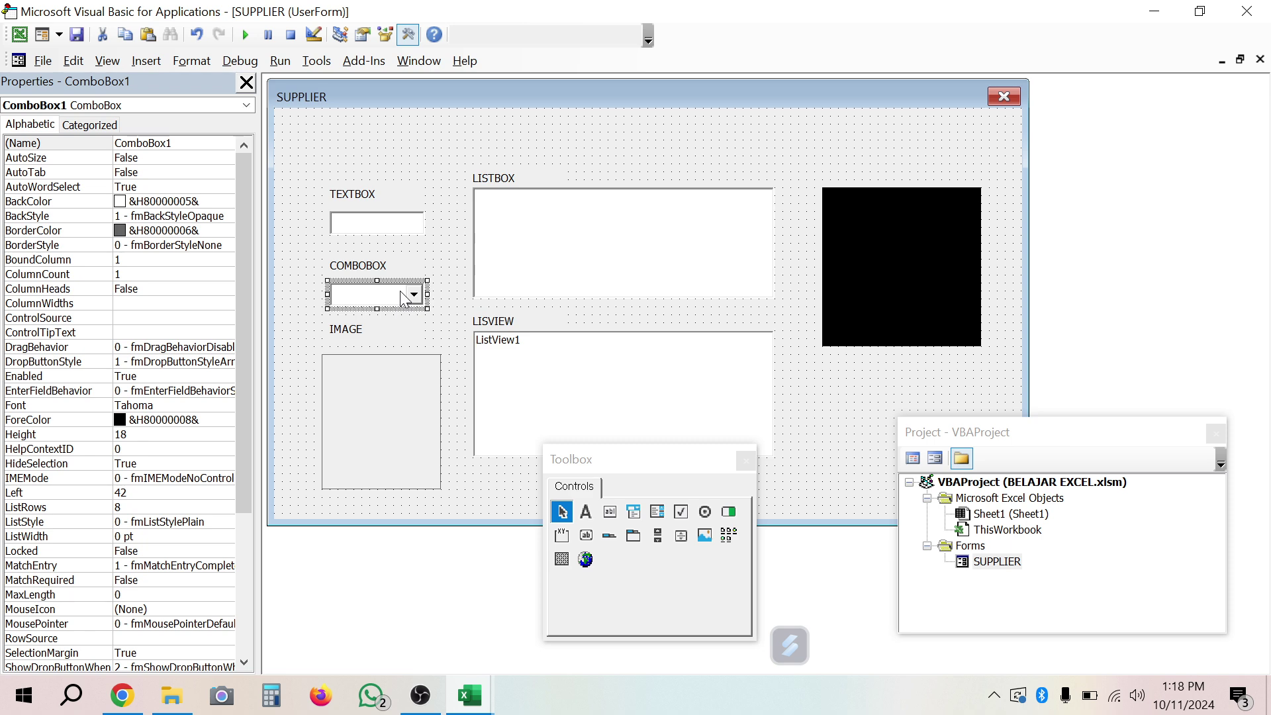
{"action": "left_click", "coordinate": [543, 269]}
{"action": "left_click", "coordinate": [543, 374]}
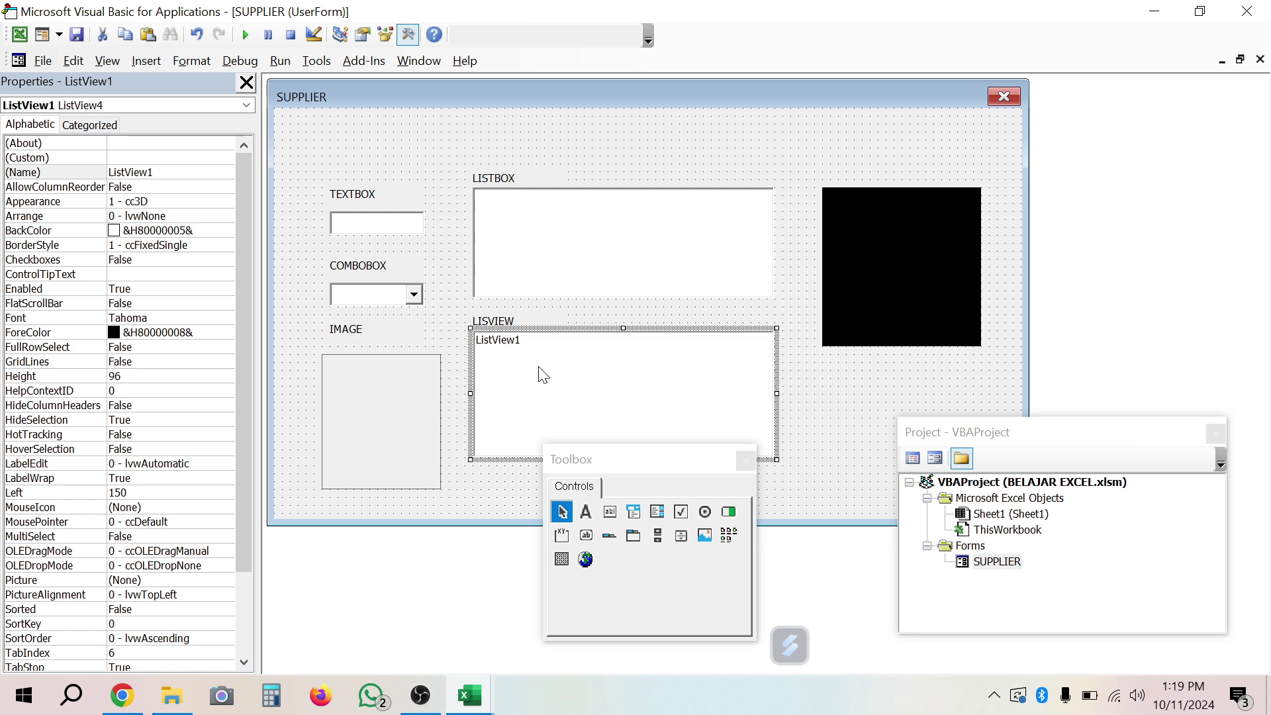
{"action": "left_click", "coordinate": [645, 273]}
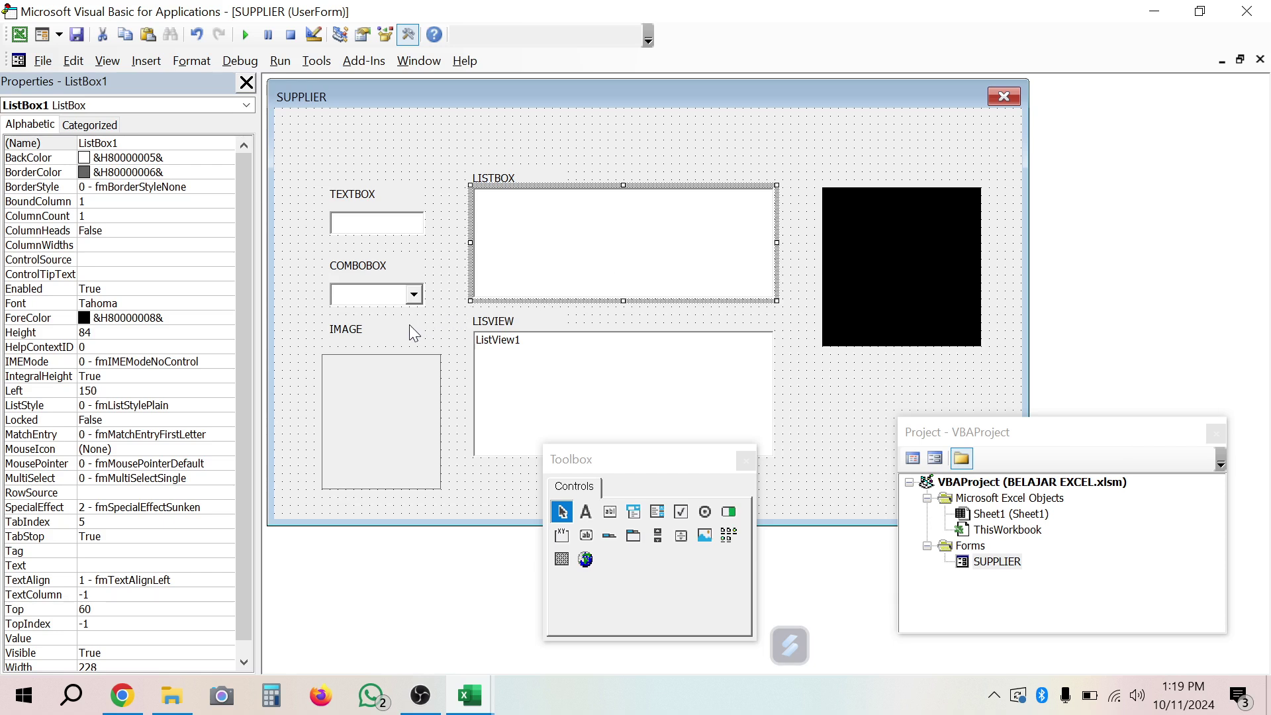
- Nudge the IMAGE caption down one grid step, then check WebBrowser1 and the form
{"action": "left_click", "coordinate": [388, 329]}
{"action": "key", "text": "Down"}
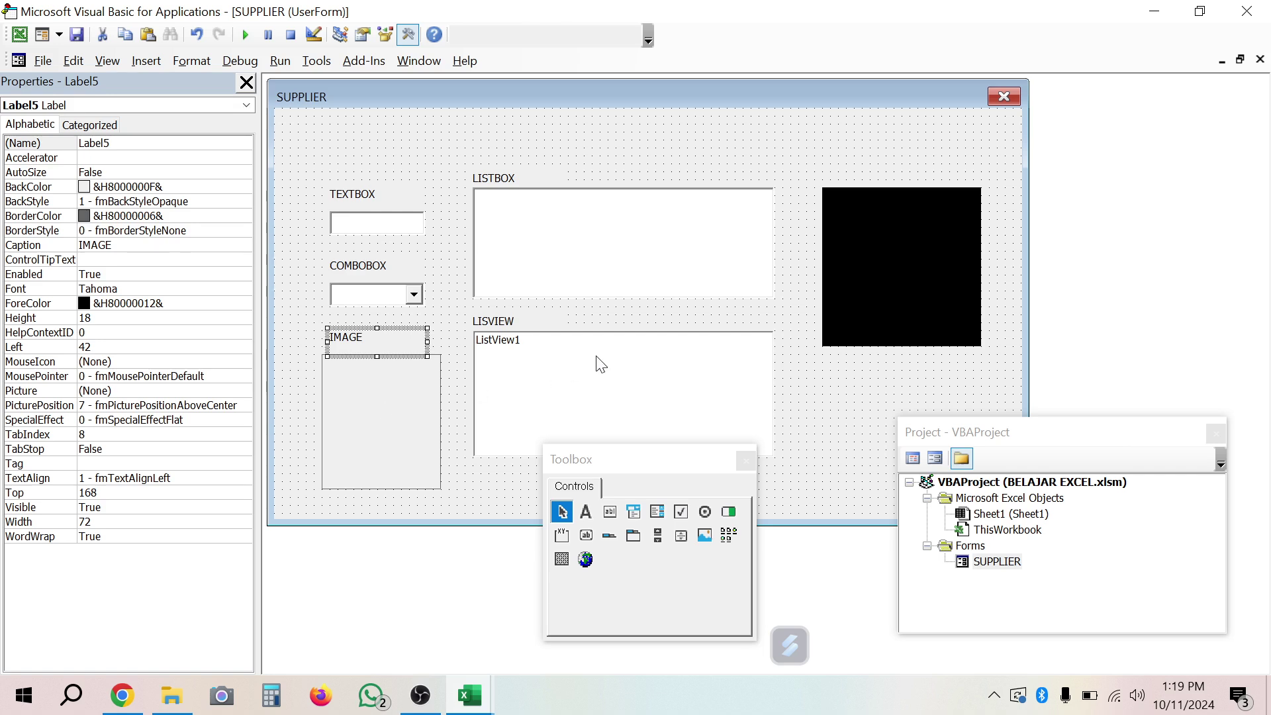
{"action": "left_click", "coordinate": [947, 326]}
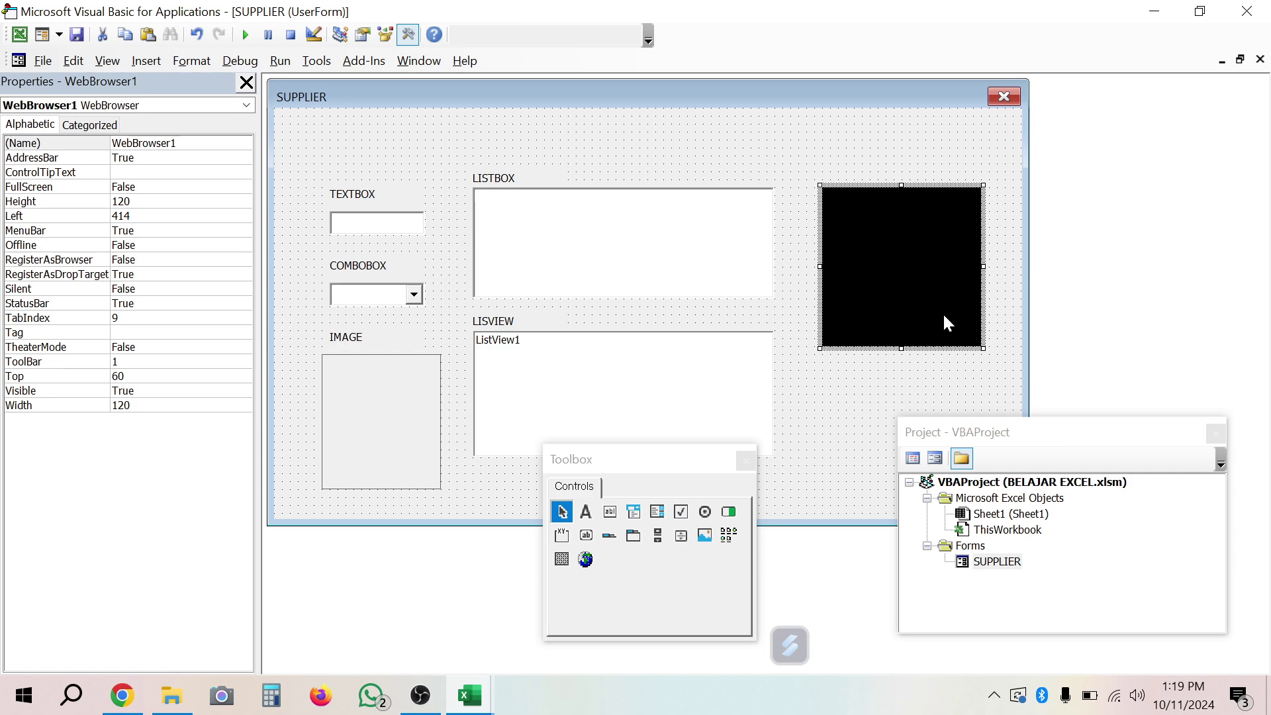
{"action": "left_click", "coordinate": [883, 394]}
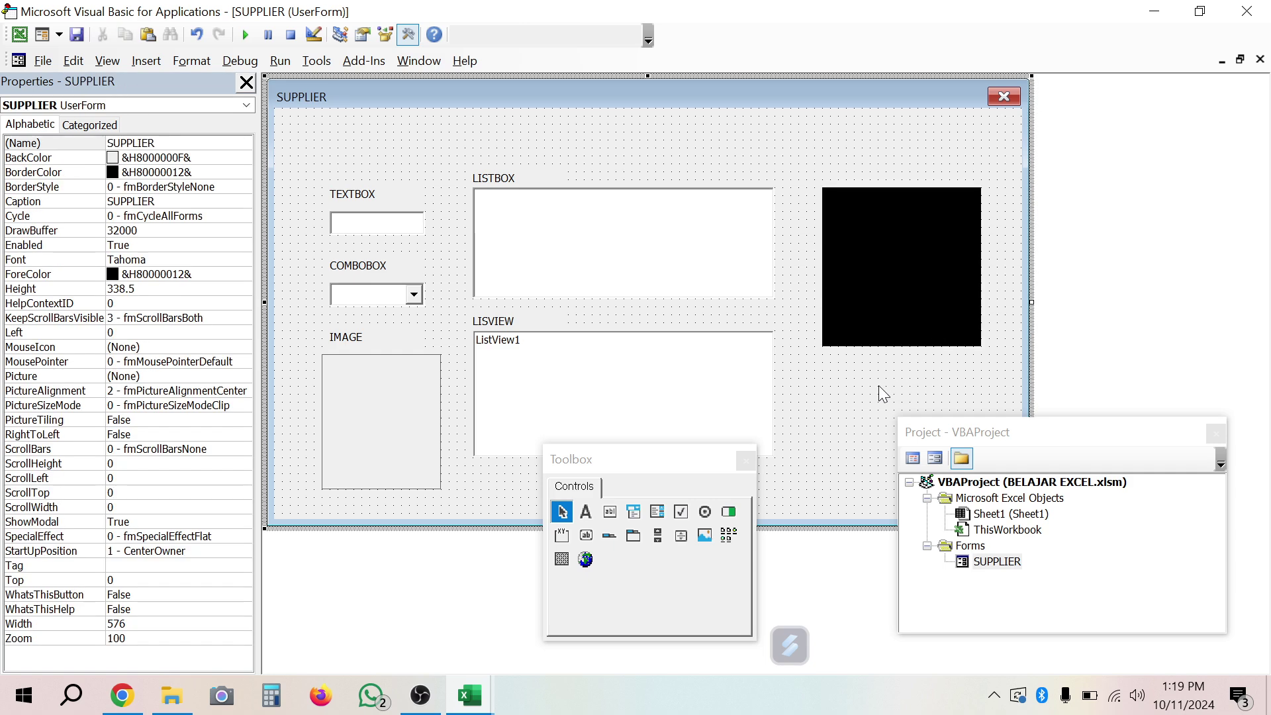